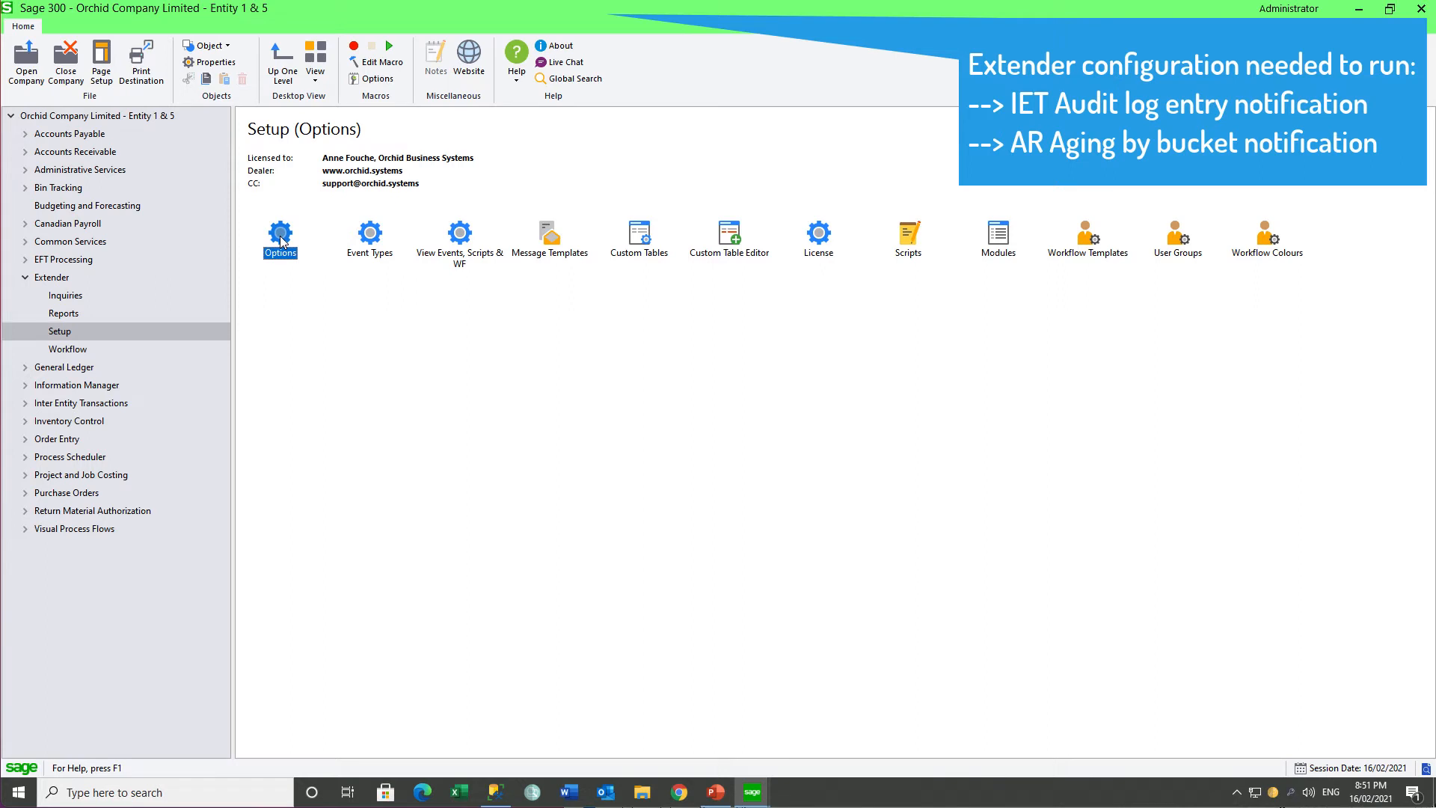
Step: Review the e-mail server settings in the Extender options of the ORCLTD company, then close them
double_click(281, 238)
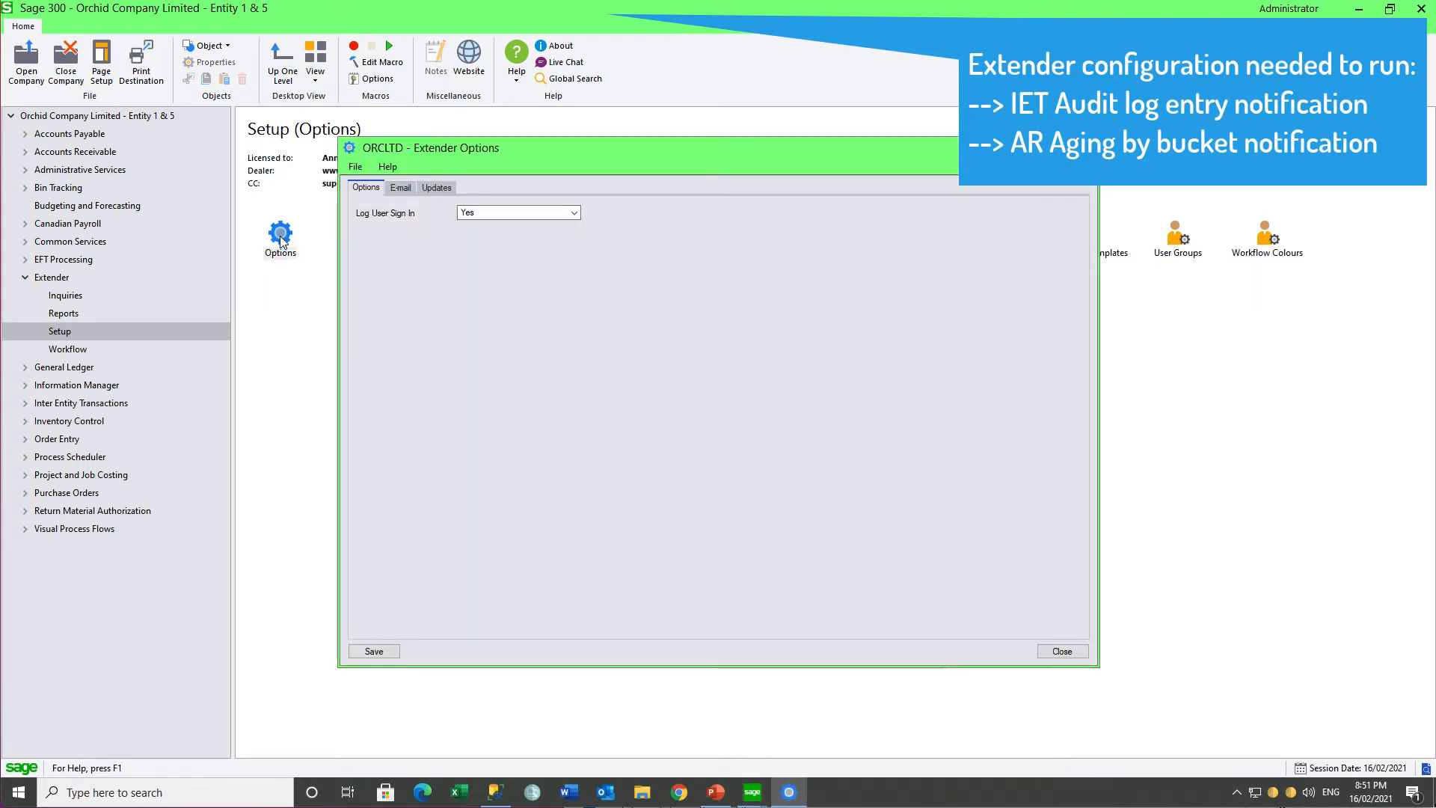
left_click(396, 189)
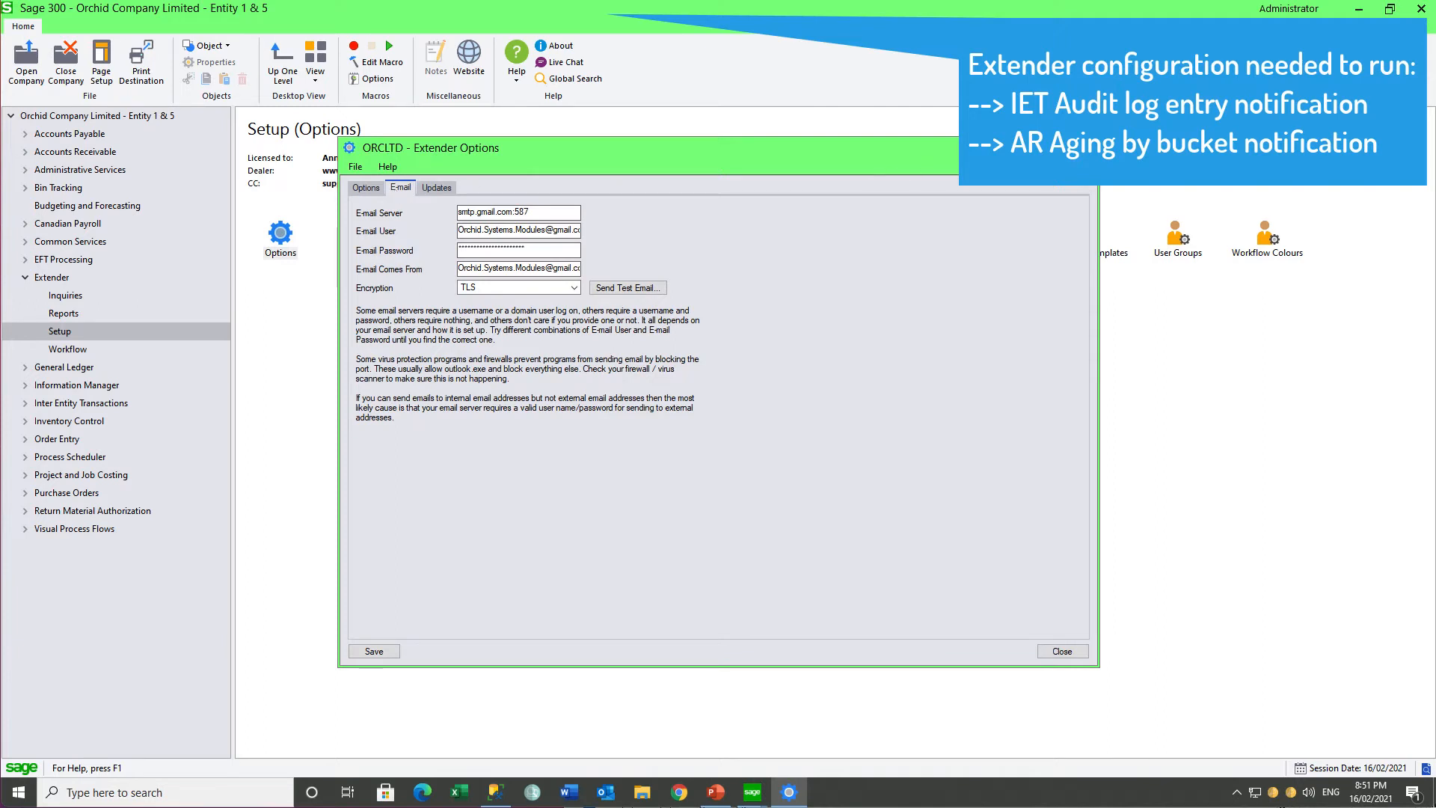
left_click(1082, 149)
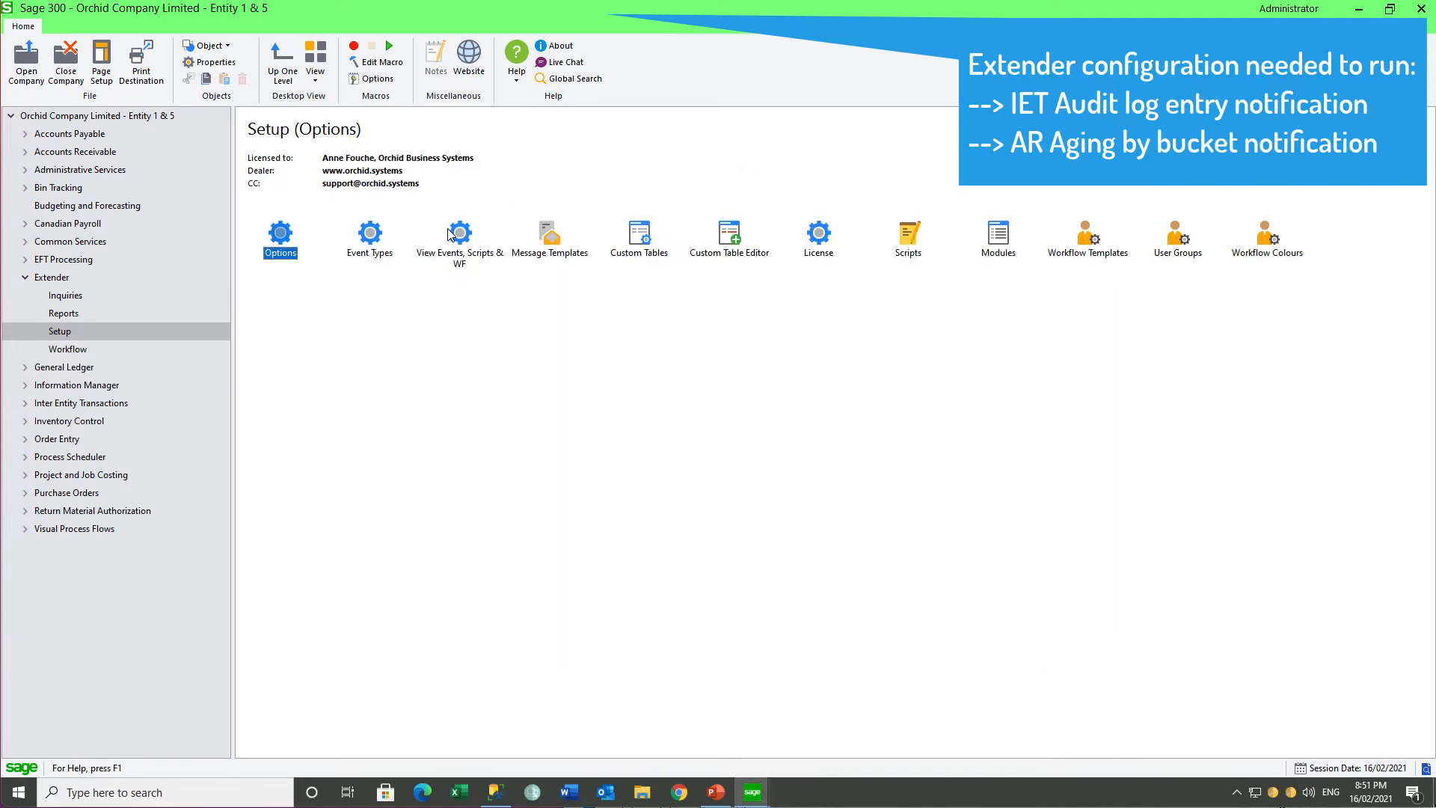
Step: Look up the IETAUDITERROR message template in ORCLTD by filtering message IDs on "IE", and close it after viewing
double_click(544, 238)
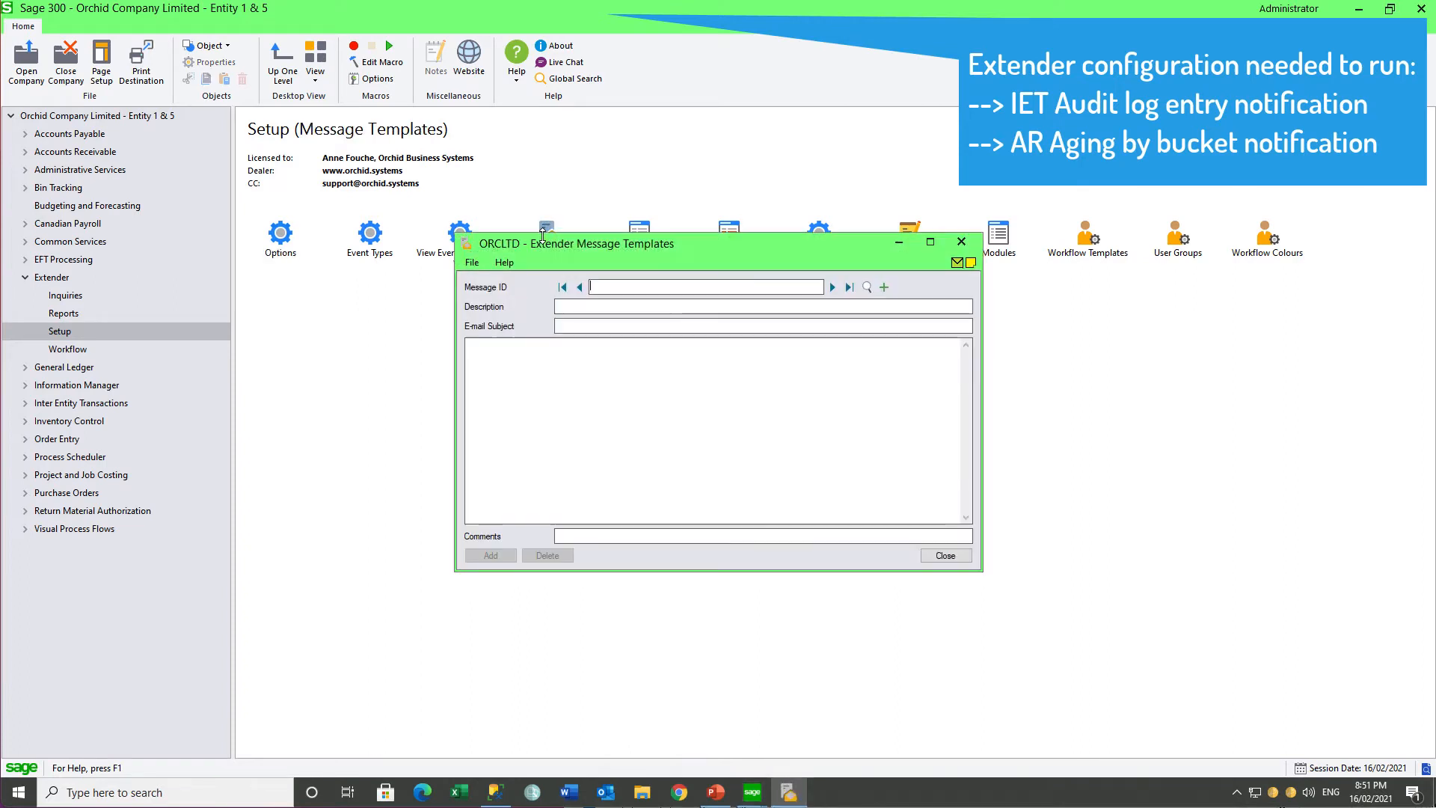
left_click(867, 286)
left_click(710, 416)
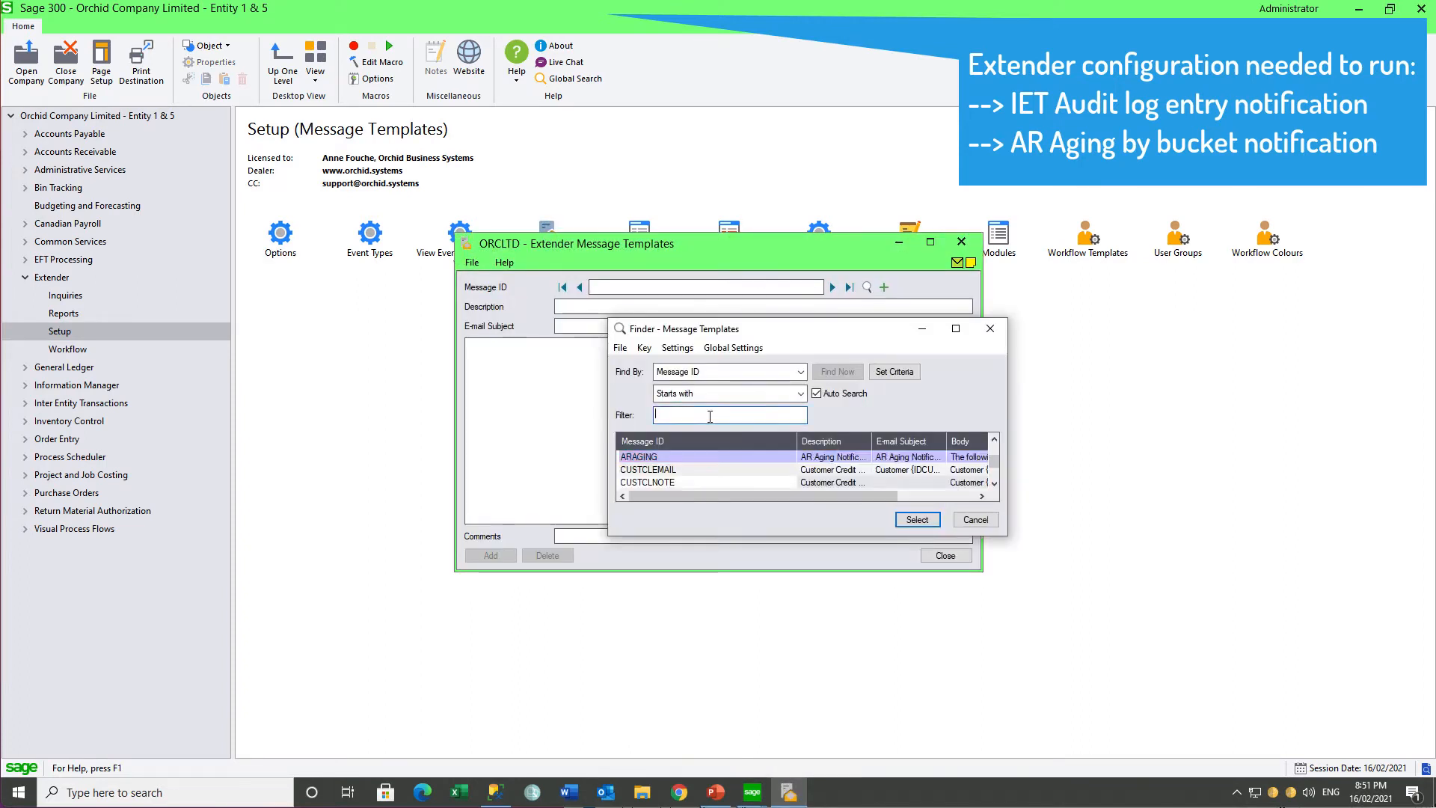
type("IE")
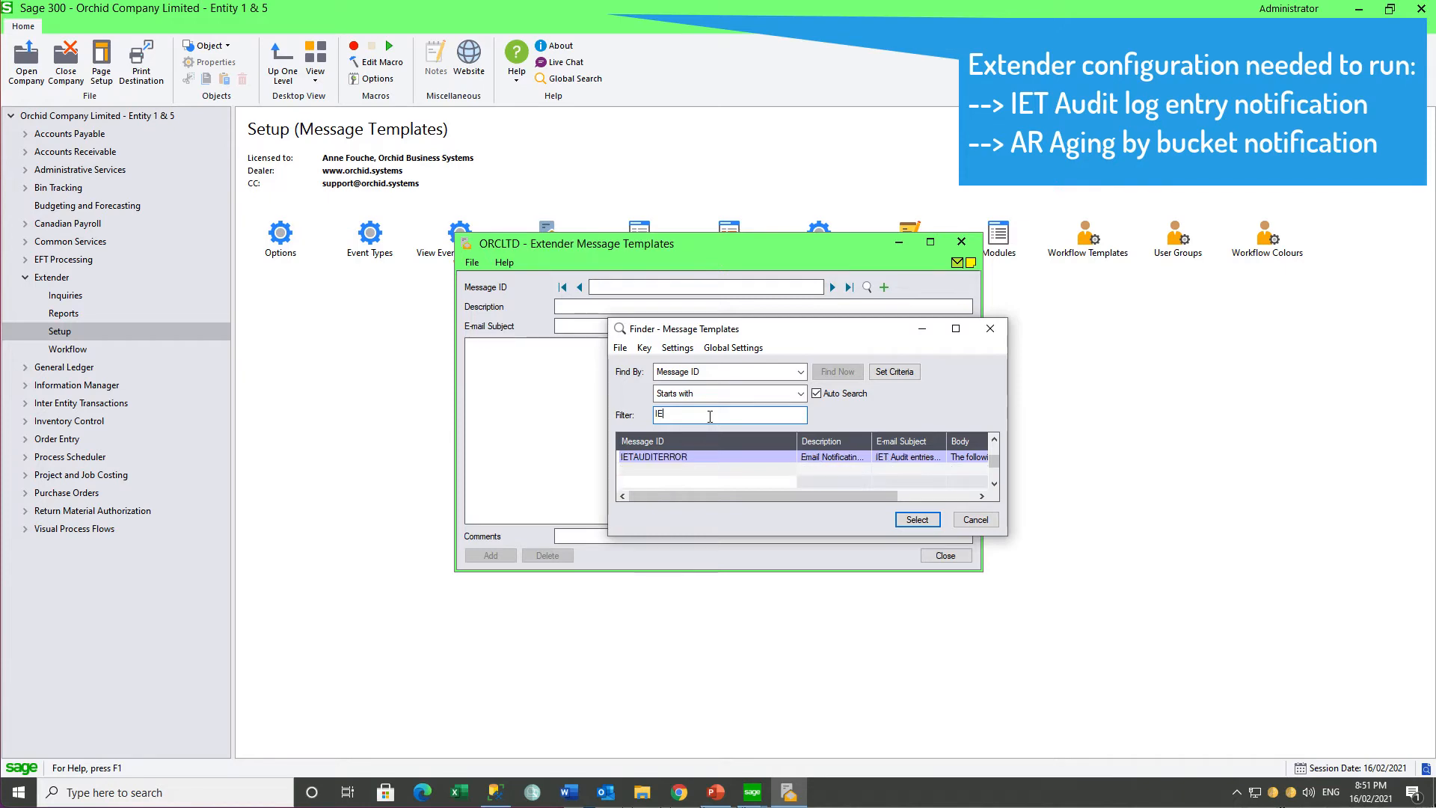
left_click(918, 520)
left_click(961, 242)
Step: Examine the descriptions of the ORCHID.SAMPLEPS.IETAuditEntryErrorListing and ORCHID.SAMPLEPS.RunARAging scripts in ORCLTD's Extender scripts
left_click(907, 238)
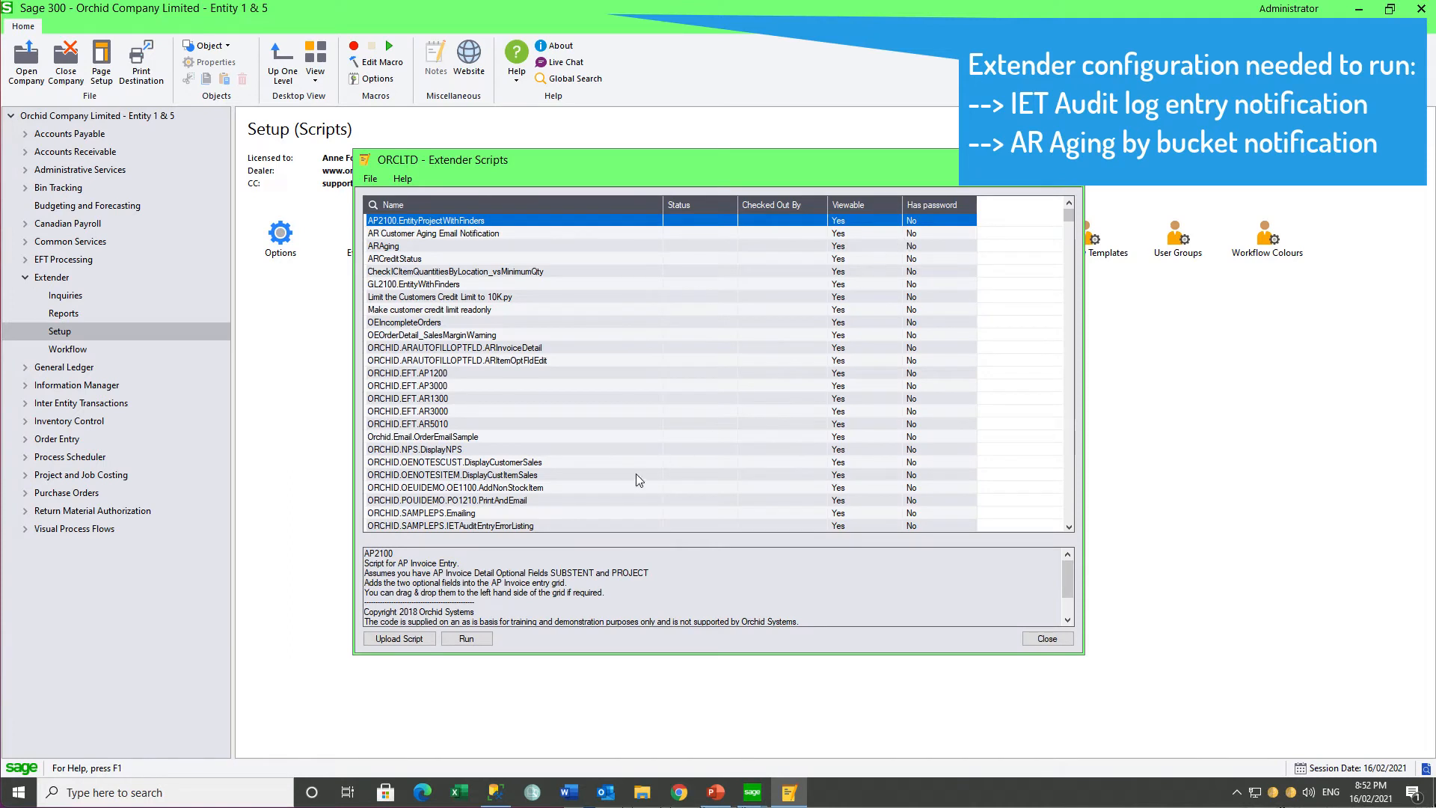
left_click(542, 526)
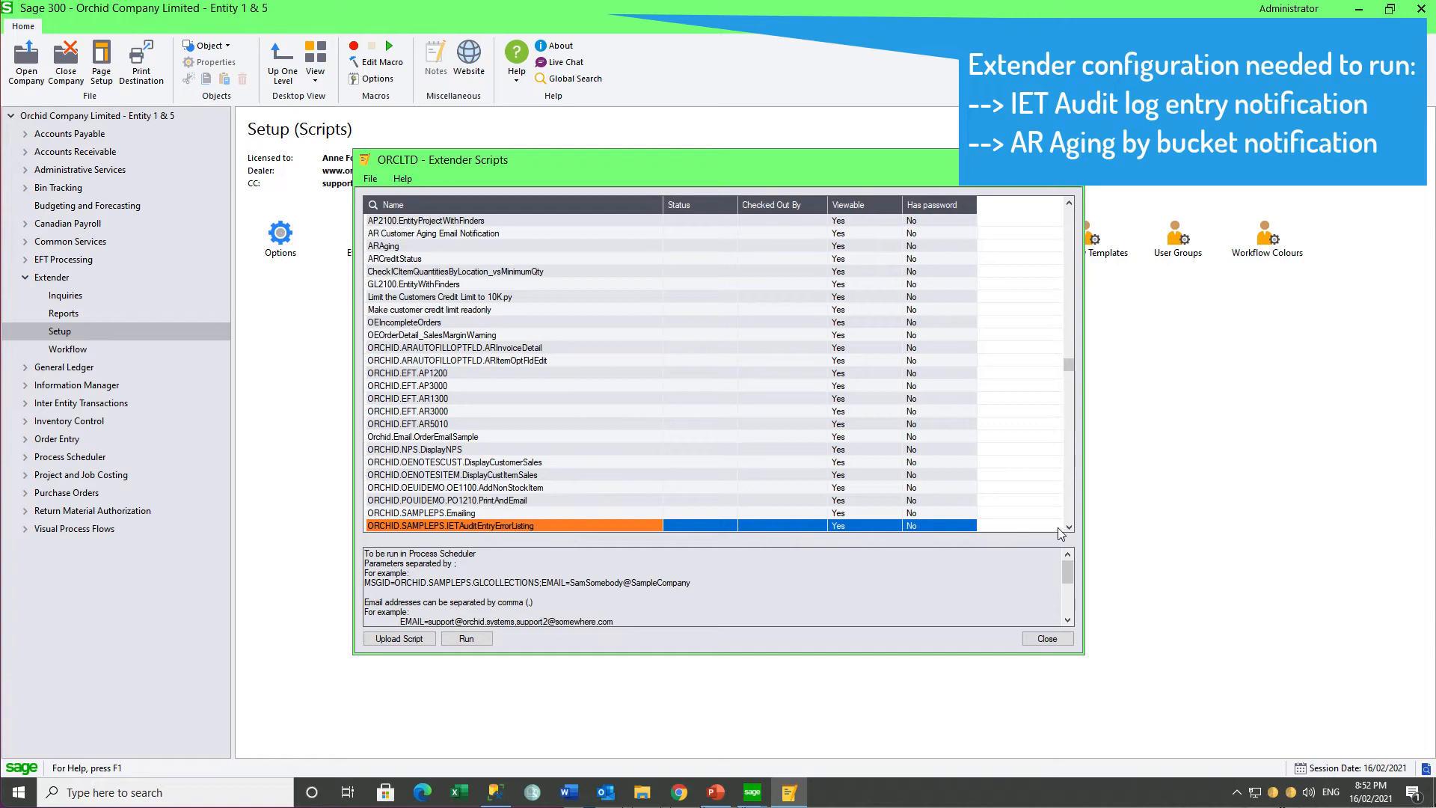
key("Down")
key("Down")
key("Down")
key("Down")
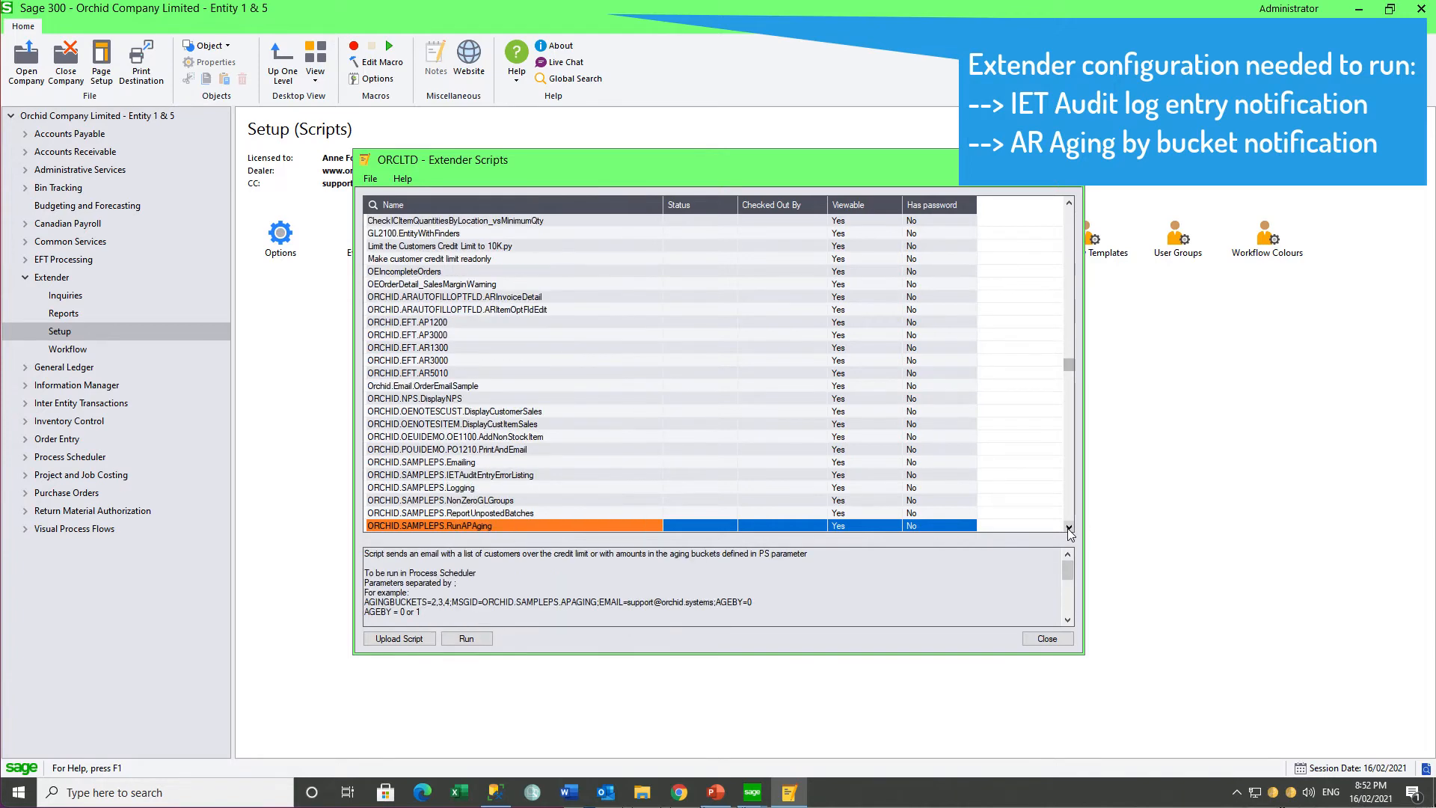
key("Down")
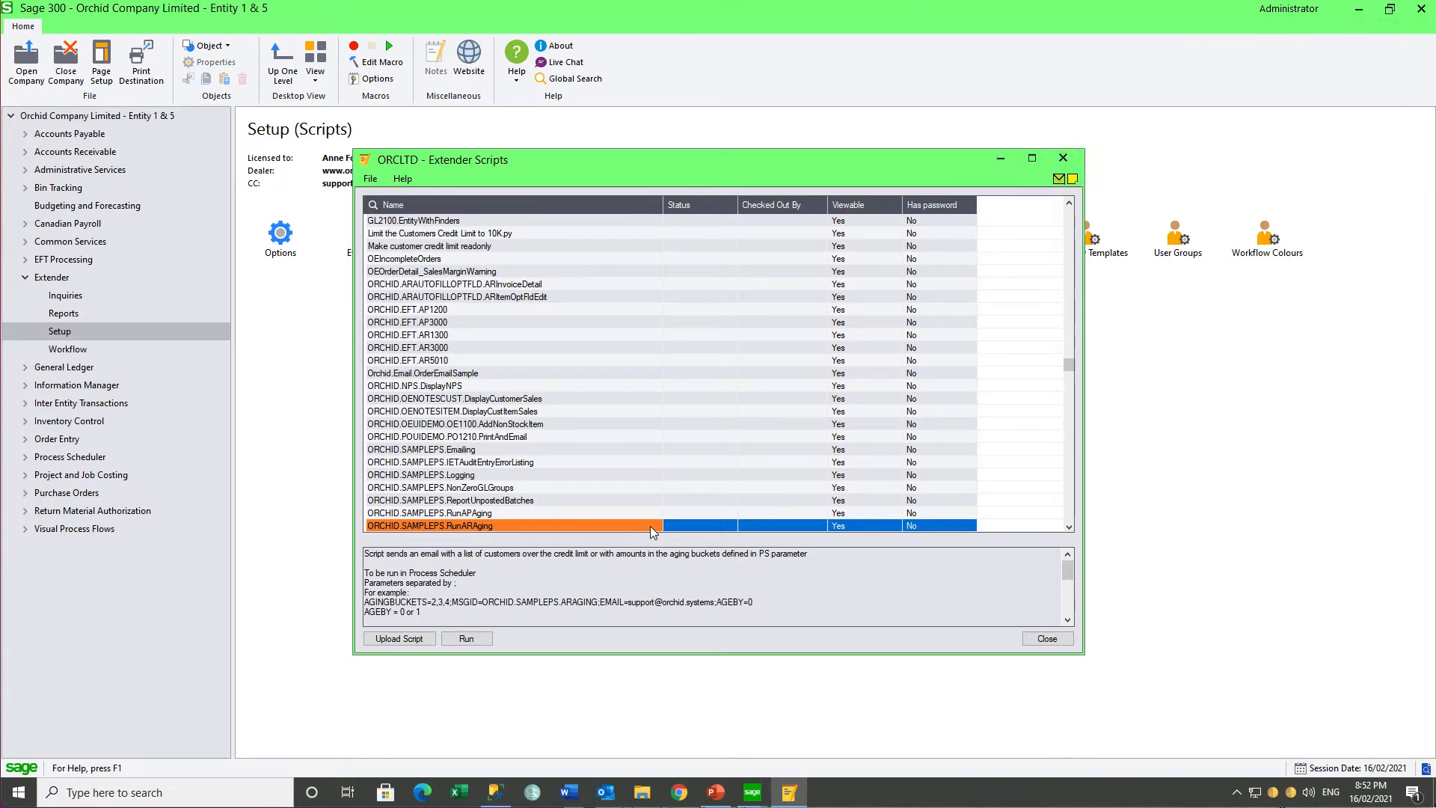
left_click(1062, 159)
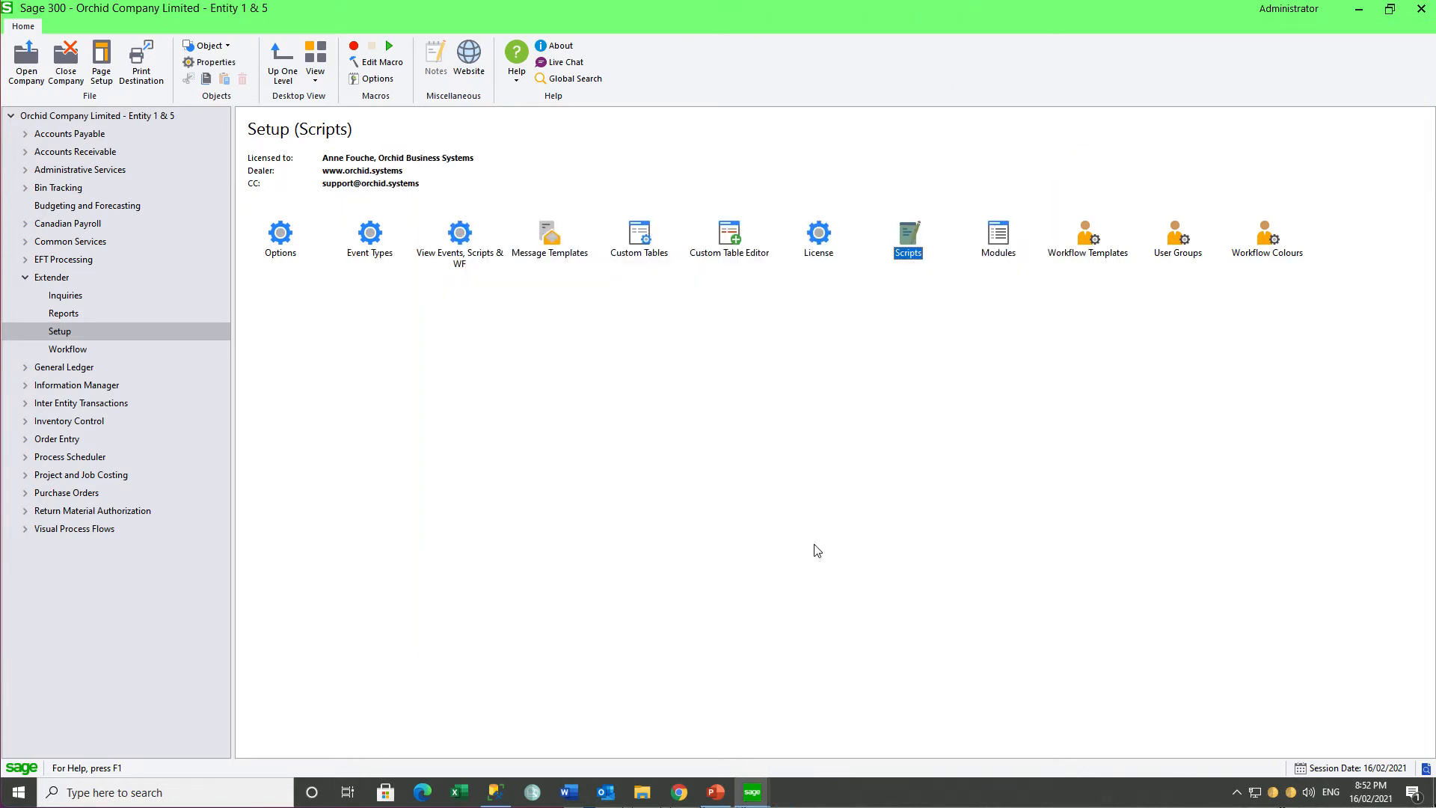
Step: Switch to the O11 company desktop and review the e-mail server settings in its Extender options
left_click(751, 796)
left_click(683, 749)
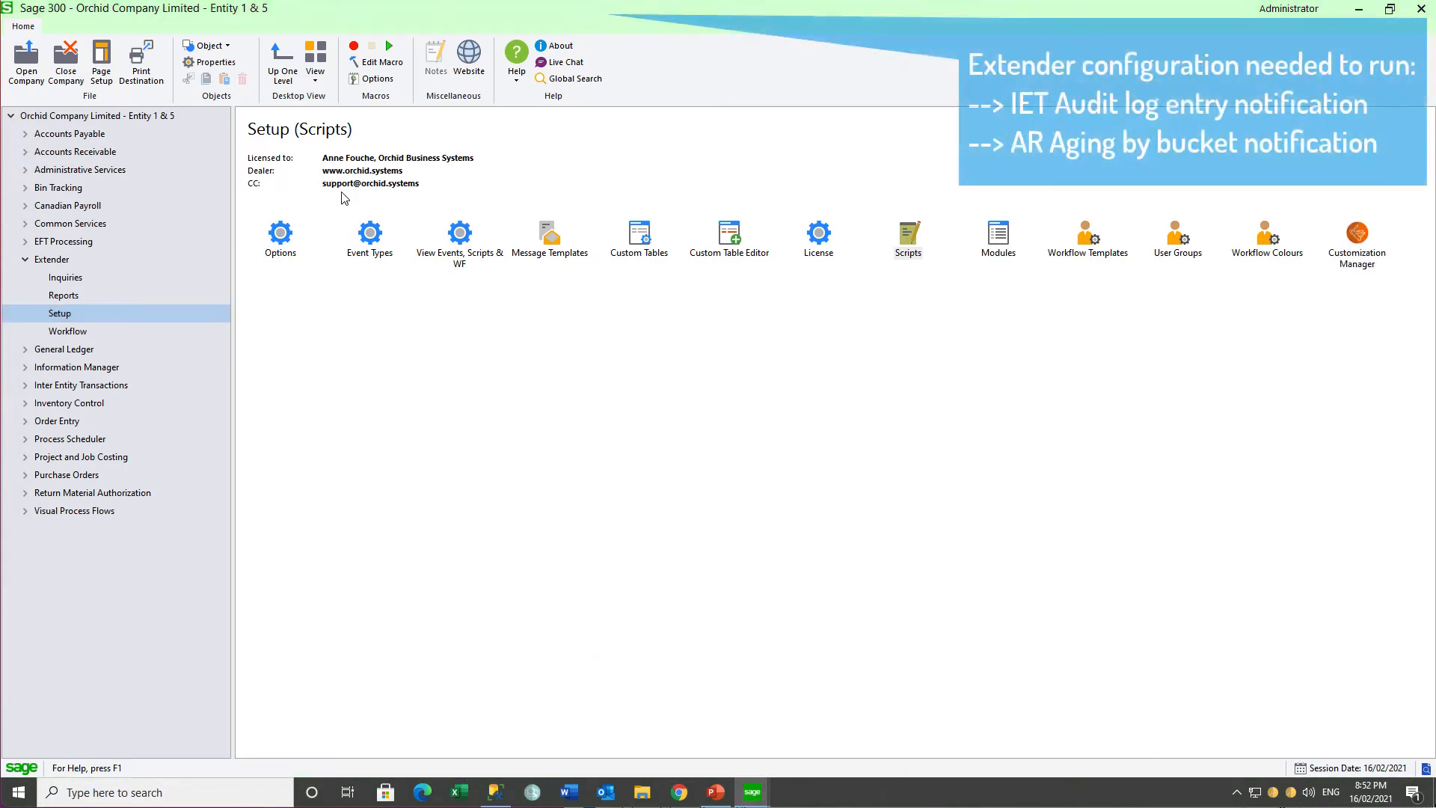
double_click(284, 238)
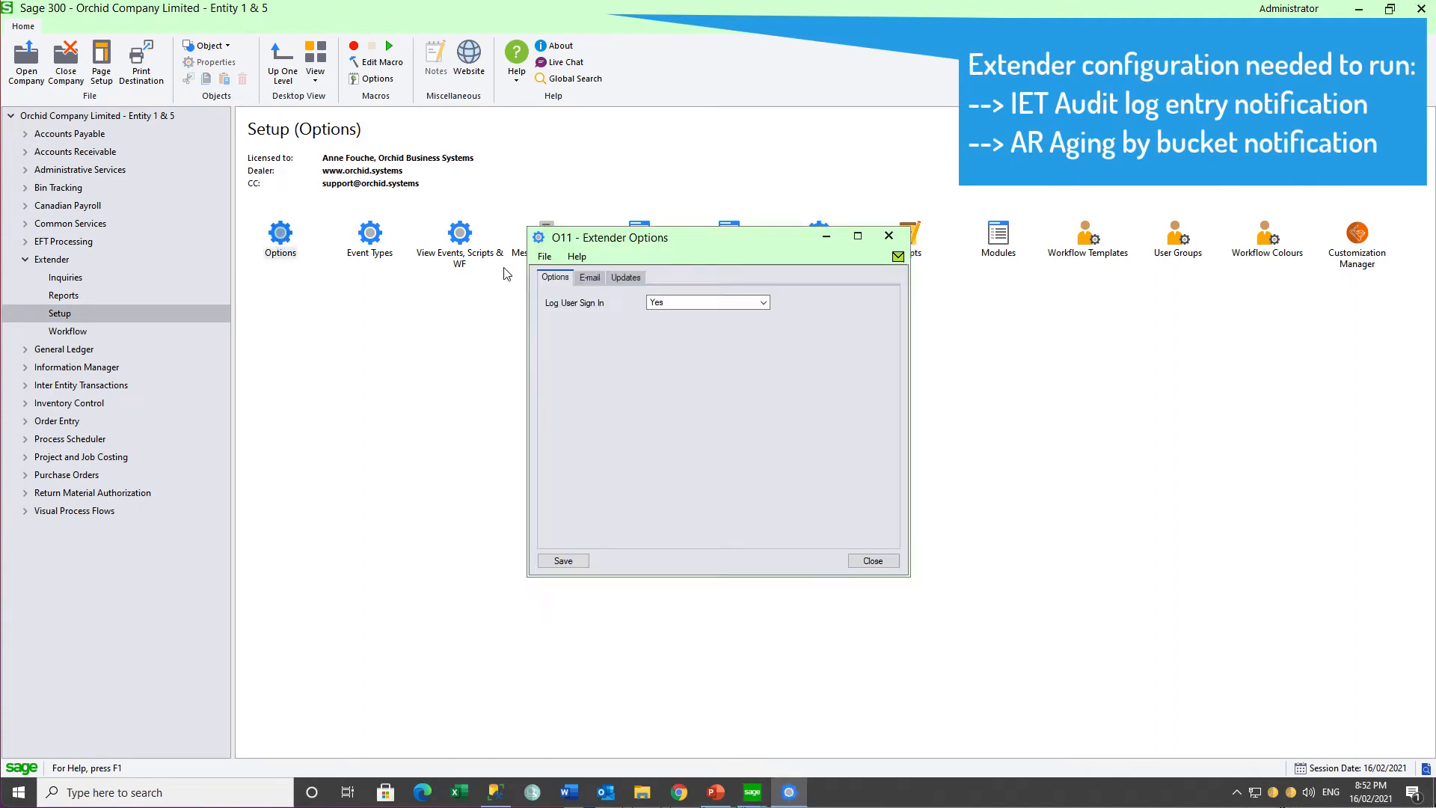
left_click(594, 277)
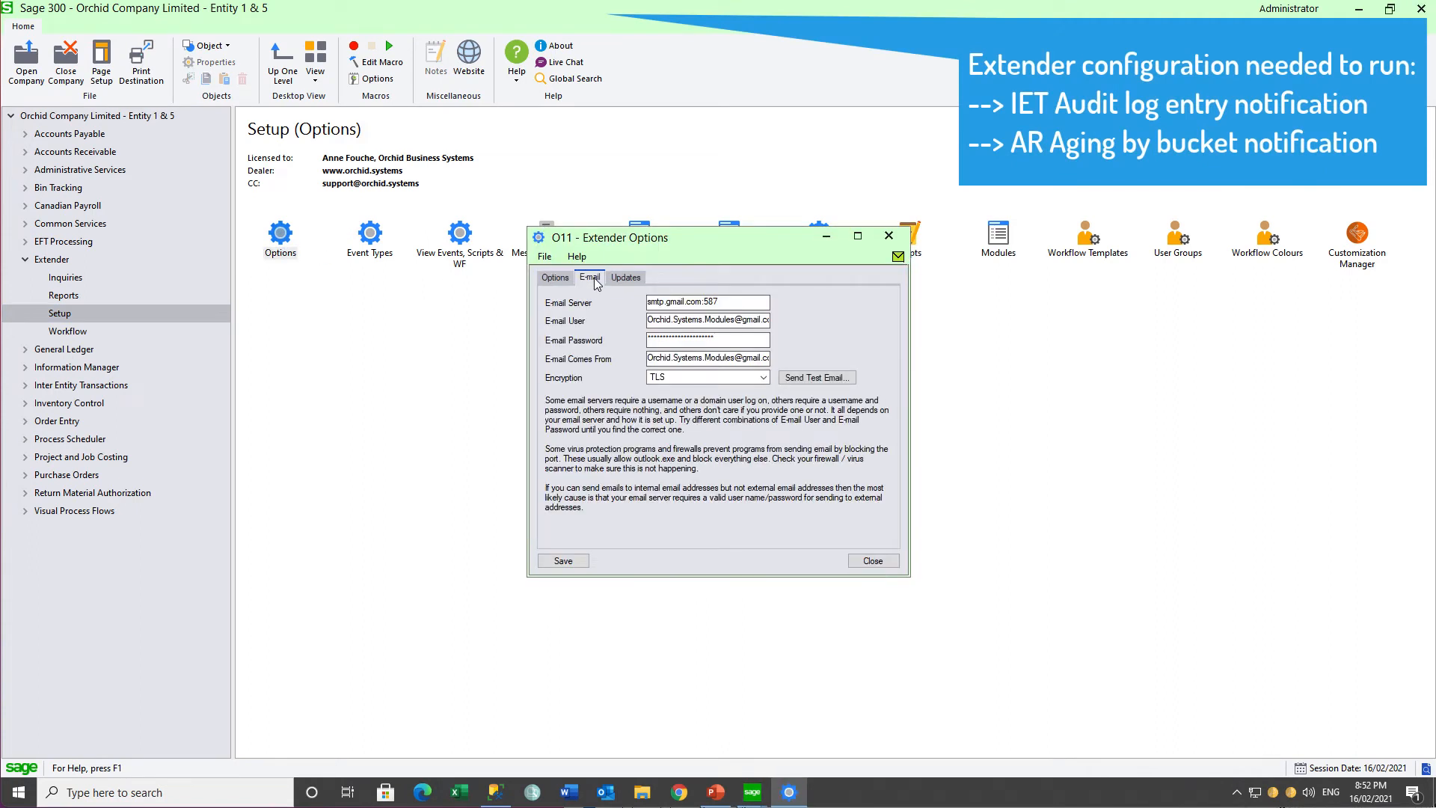
left_click(891, 237)
Step: Find the ARAGING message template in O11 by searching for "AR", and close it after viewing
double_click(550, 237)
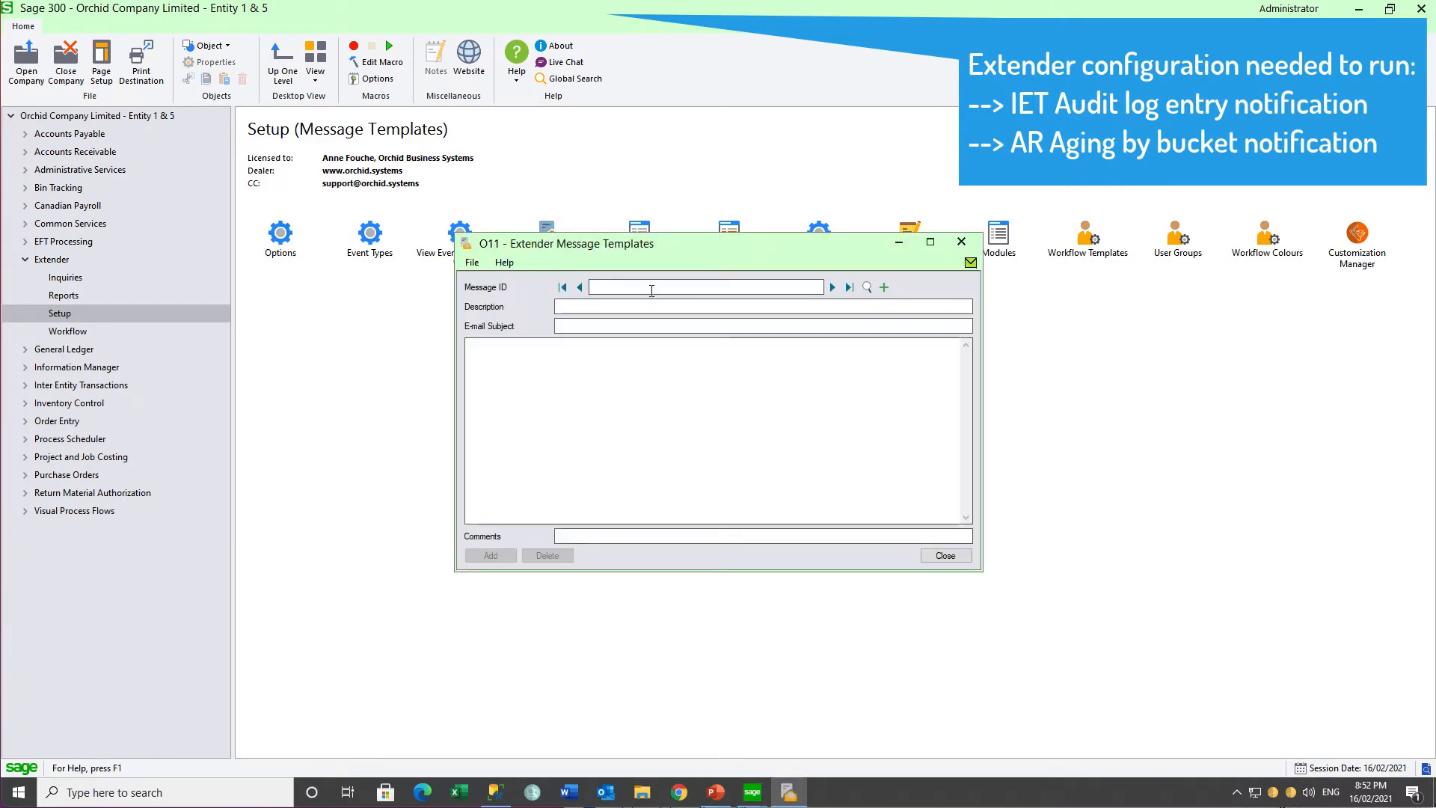
left_click(651, 291)
type("AR")
left_click(867, 288)
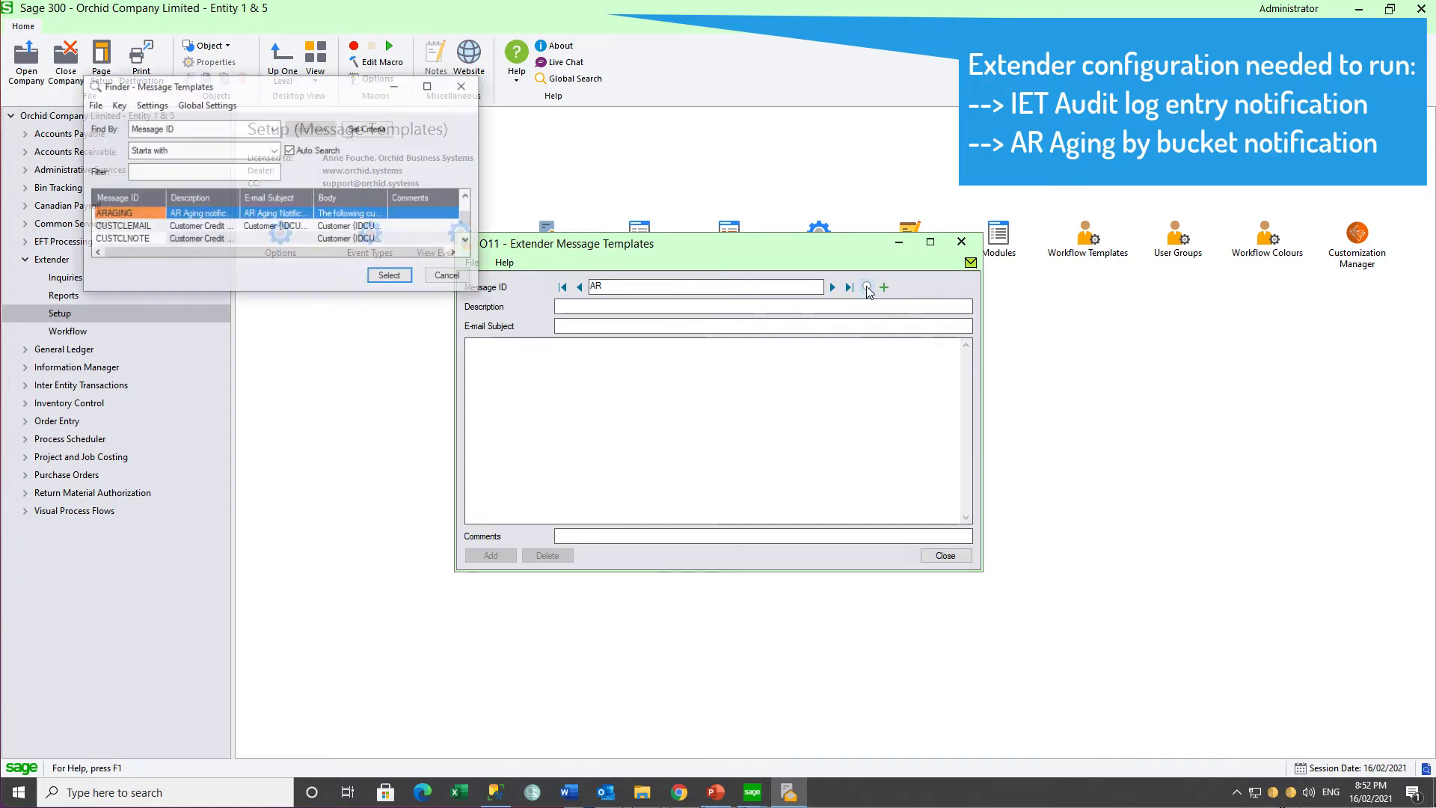
left_click(389, 275)
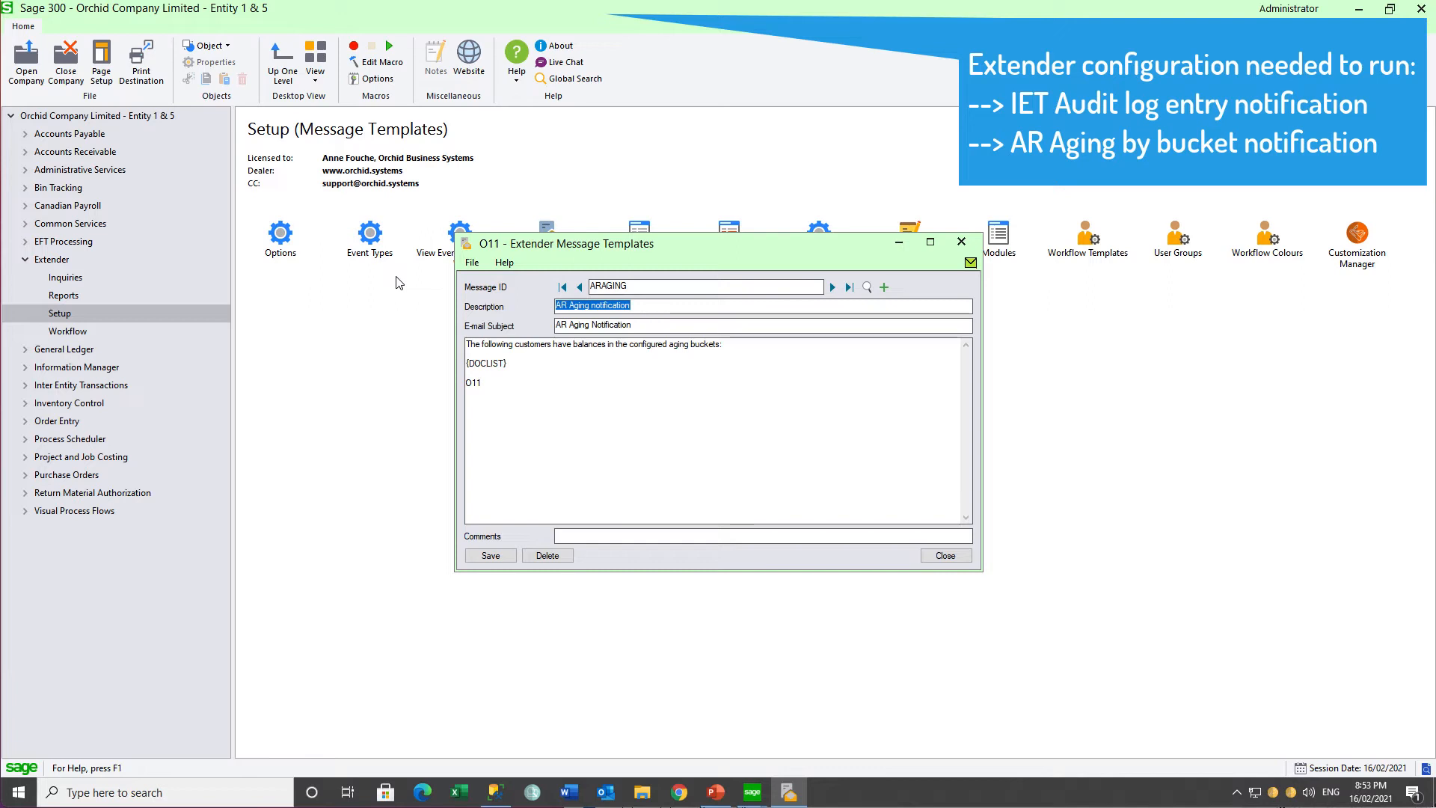
left_click(963, 243)
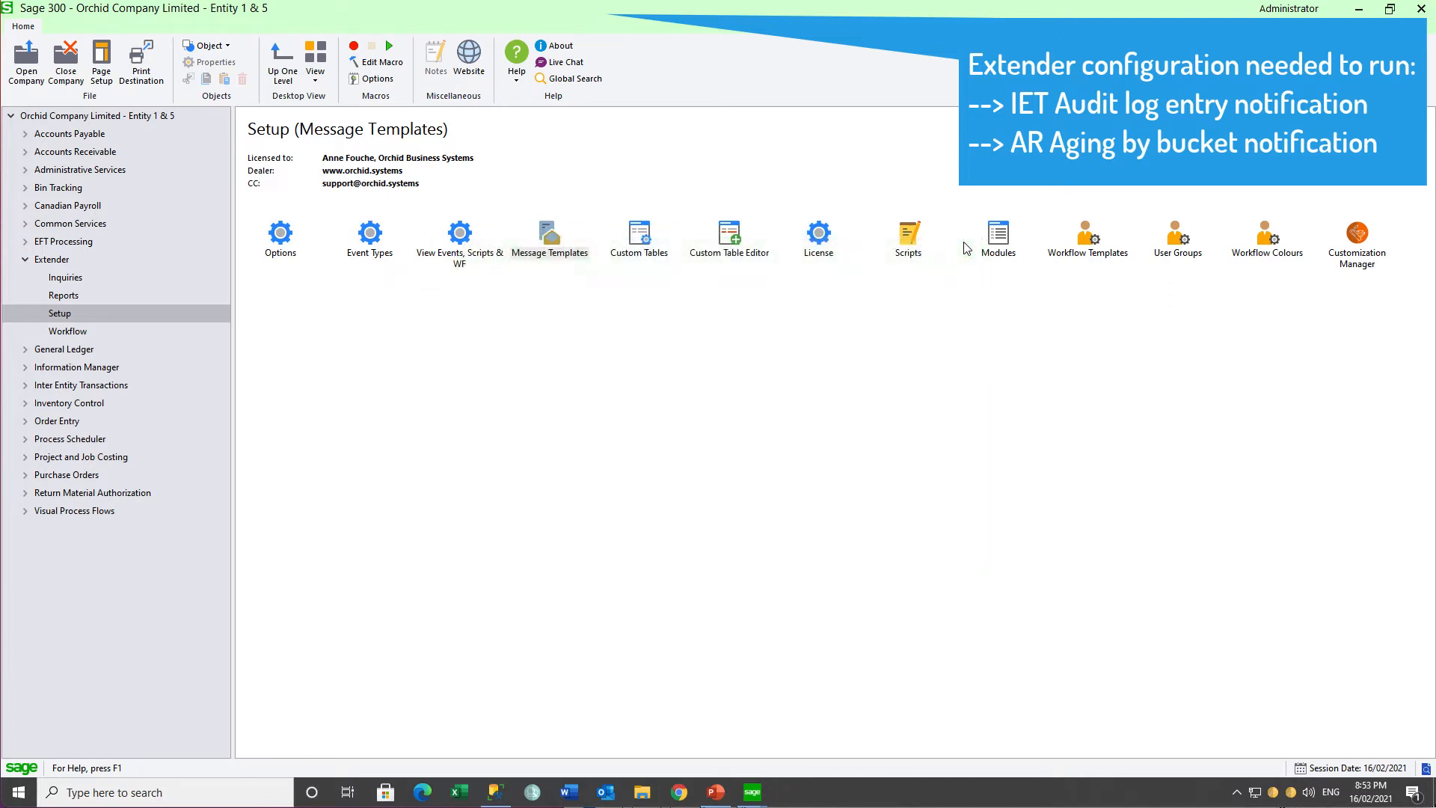
Step: Check O11's Extender scripts for ORCHID.SAMPLEPS.IETAuditEntryErrorListing and ORCHID.SAMPLEPS.RunARAging
double_click(910, 243)
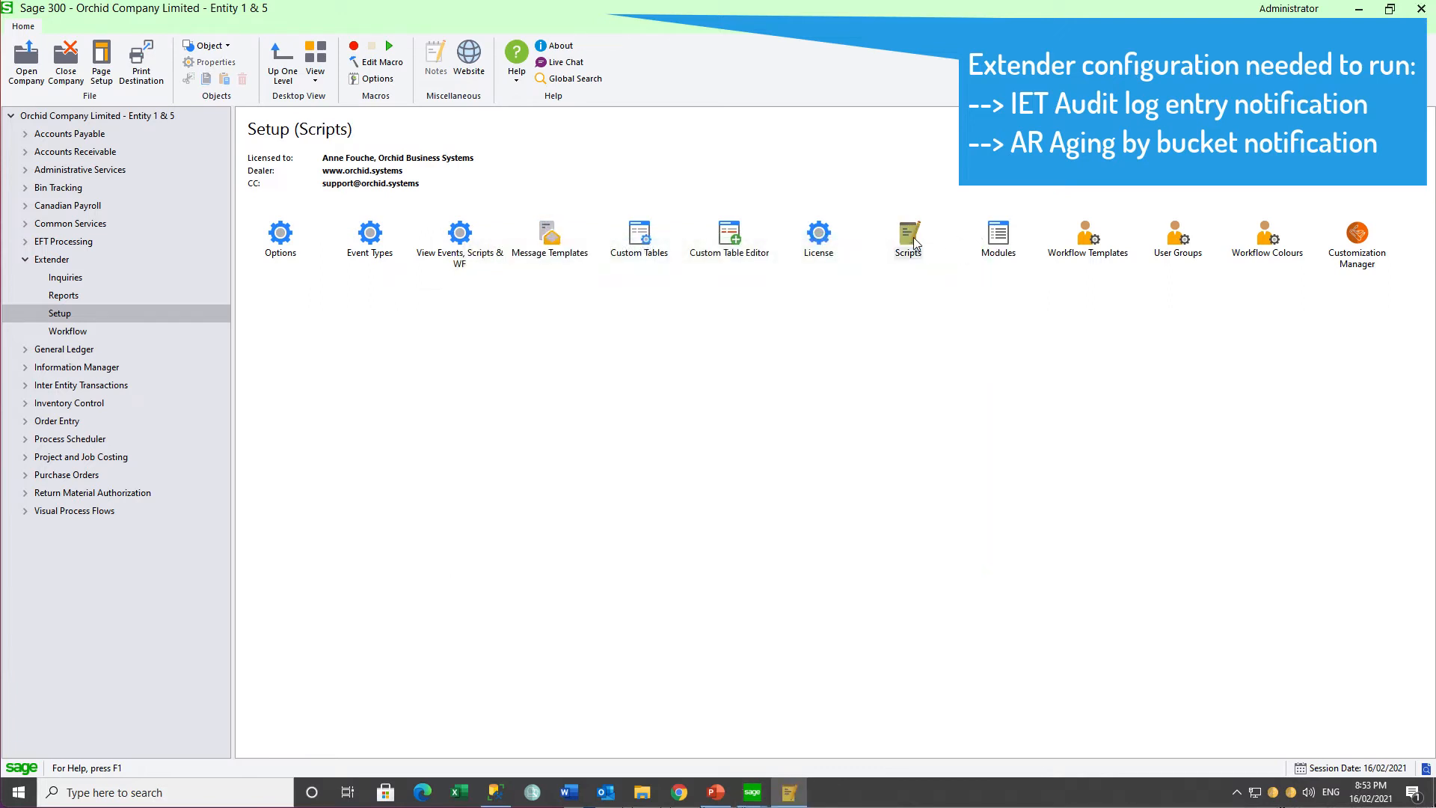
left_click(968, 490)
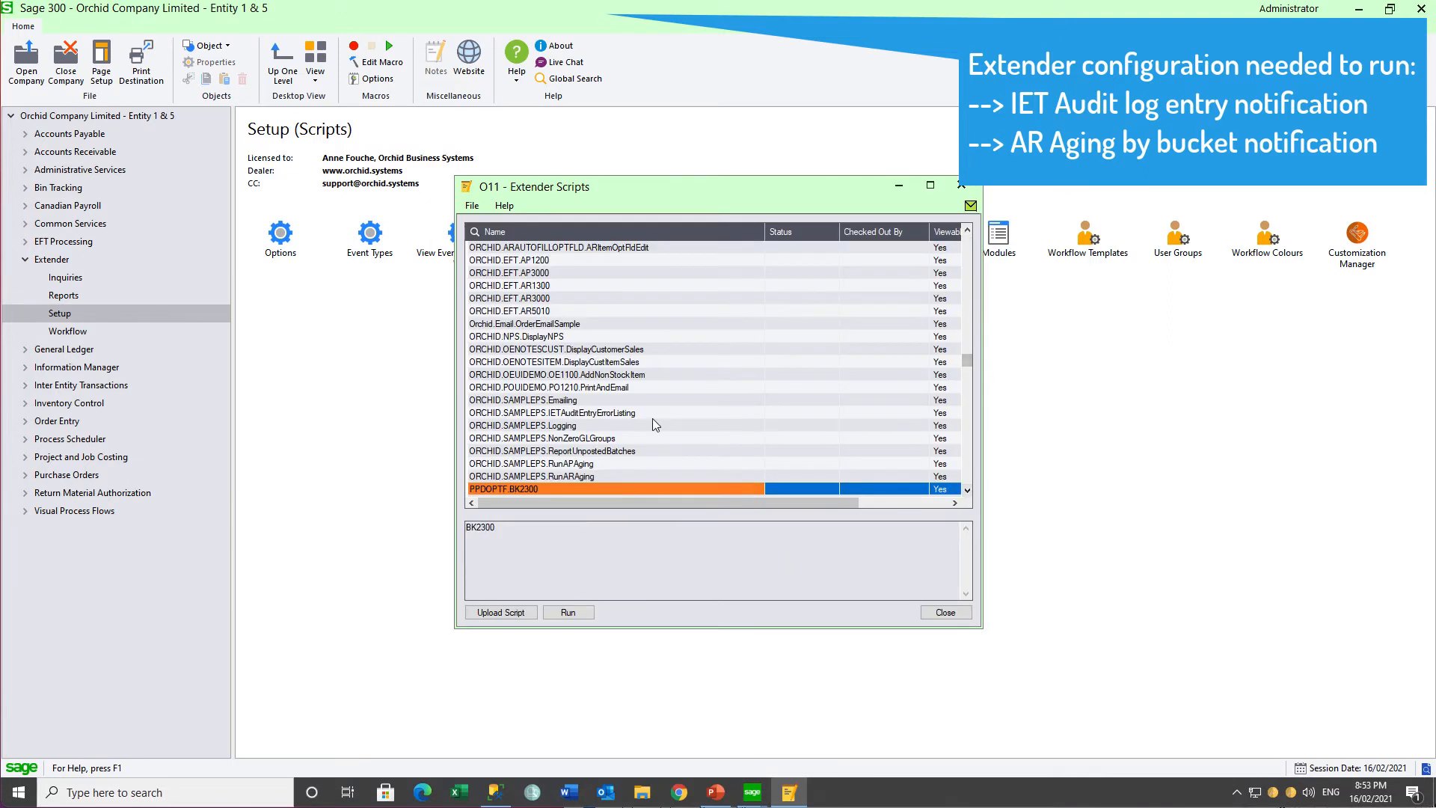
left_click(639, 415)
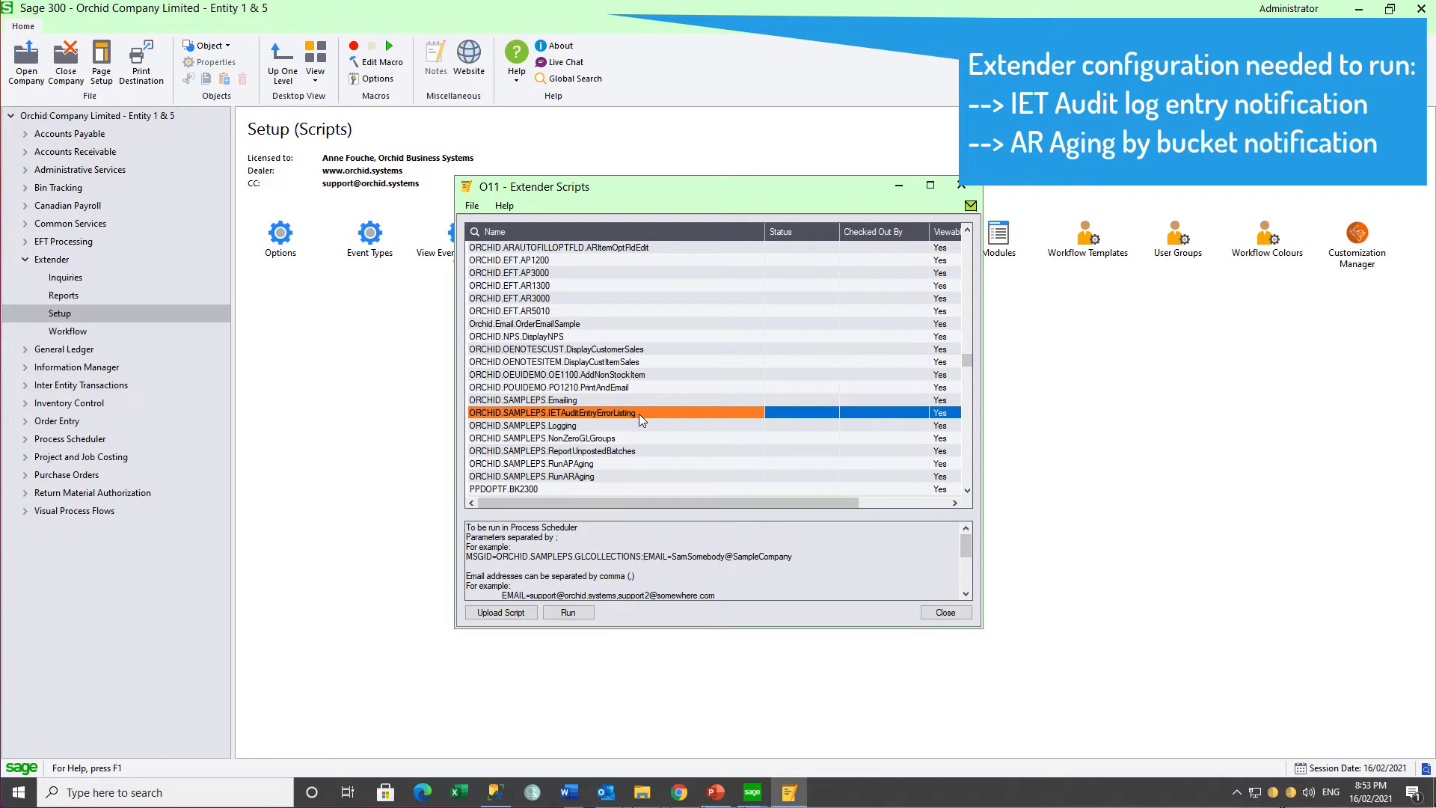
left_click(599, 477)
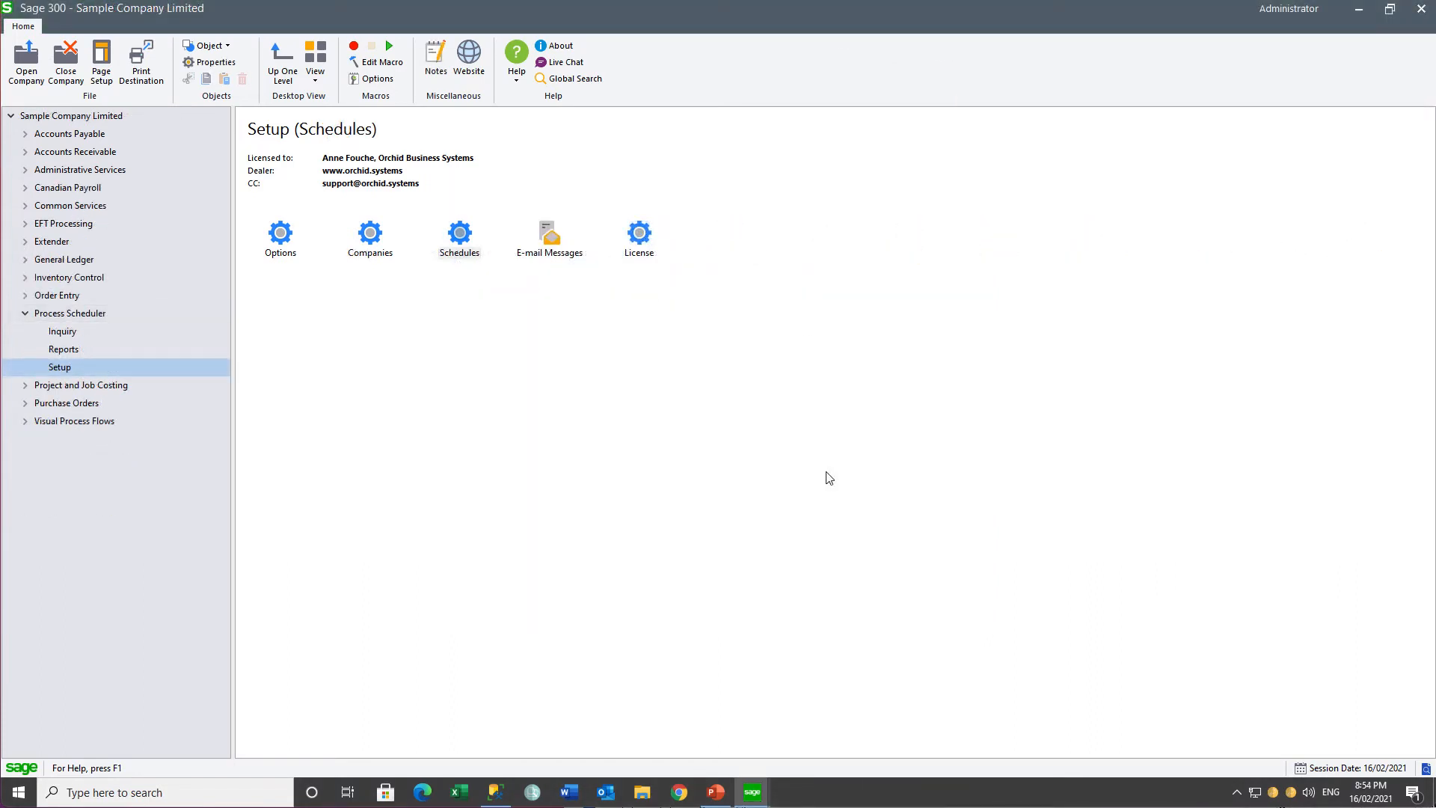
Step: Review the processing login and e-mail settings in Sample Company Limited's Process Scheduler options
left_click(281, 240)
double_click(280, 241)
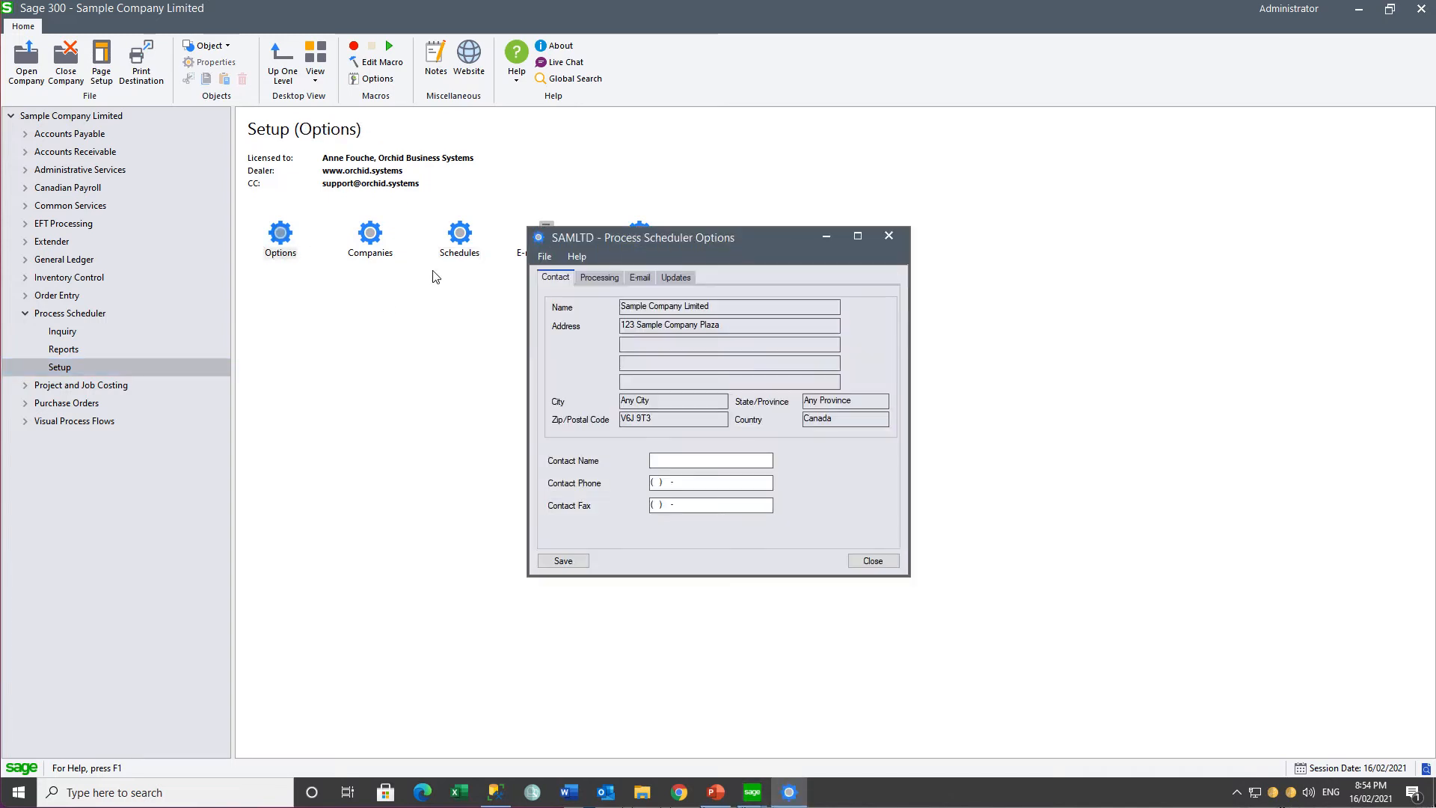
left_click(600, 282)
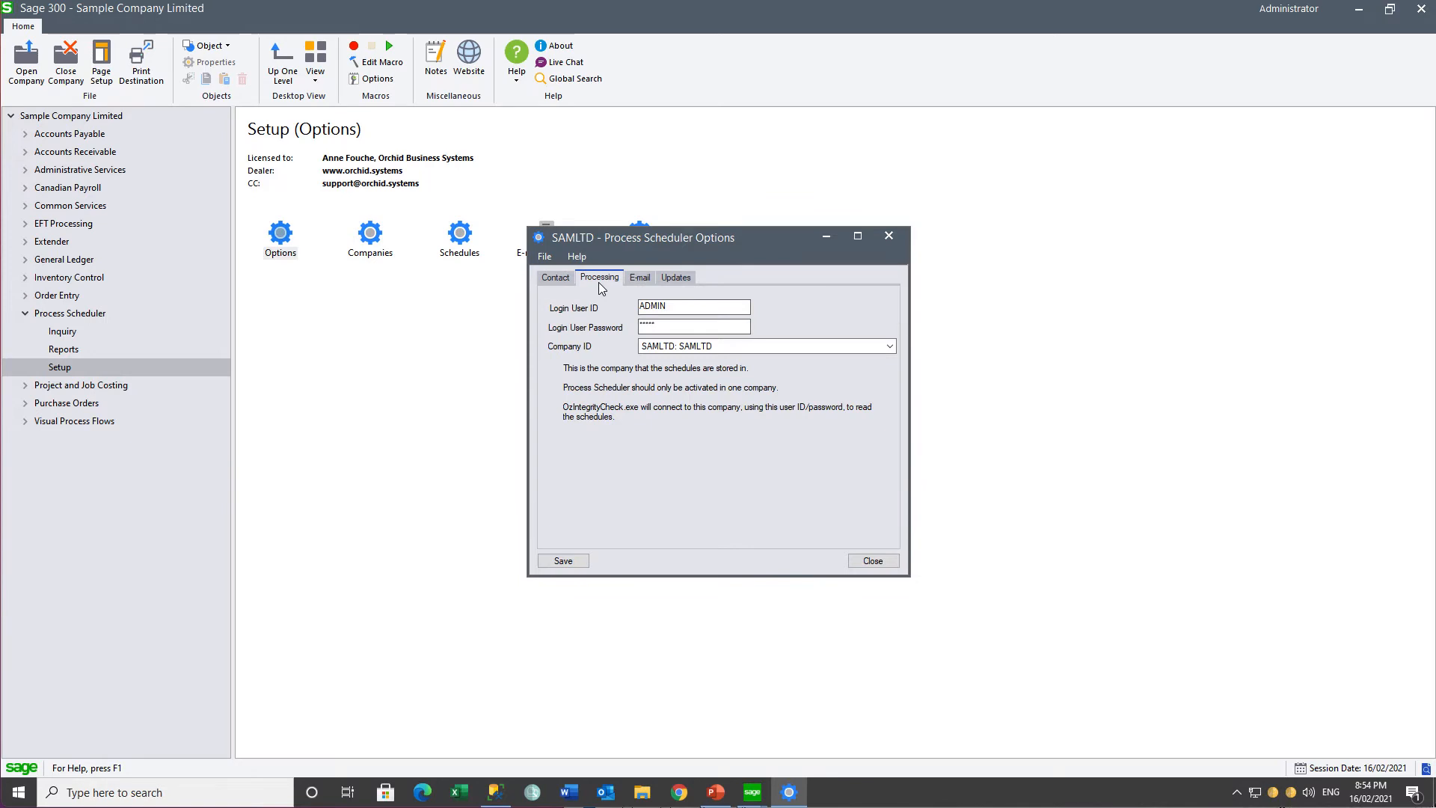
left_click(642, 282)
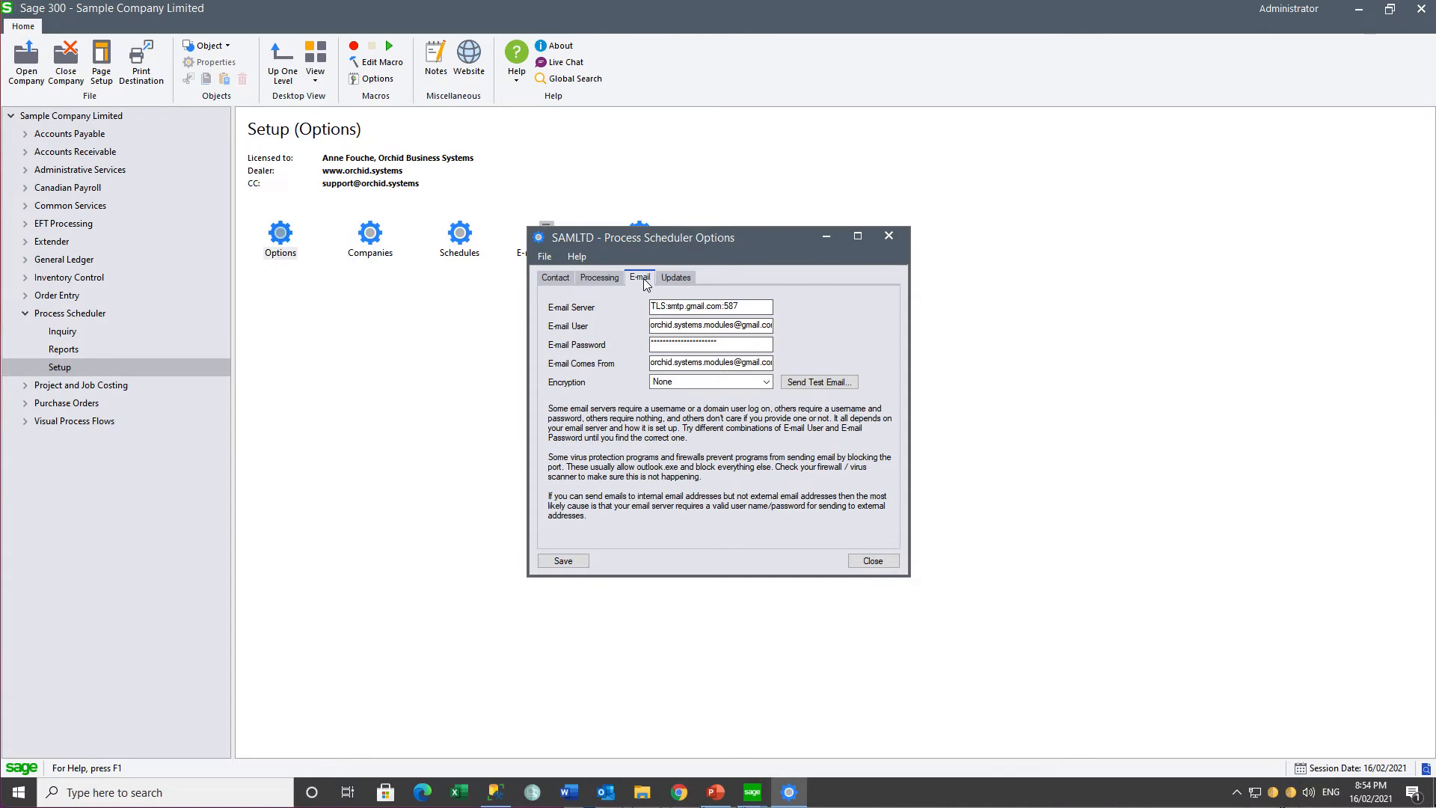
left_click(889, 238)
Step: Check the Process Scheduler login details stored for the O11 and ORCLTD companies
double_click(368, 236)
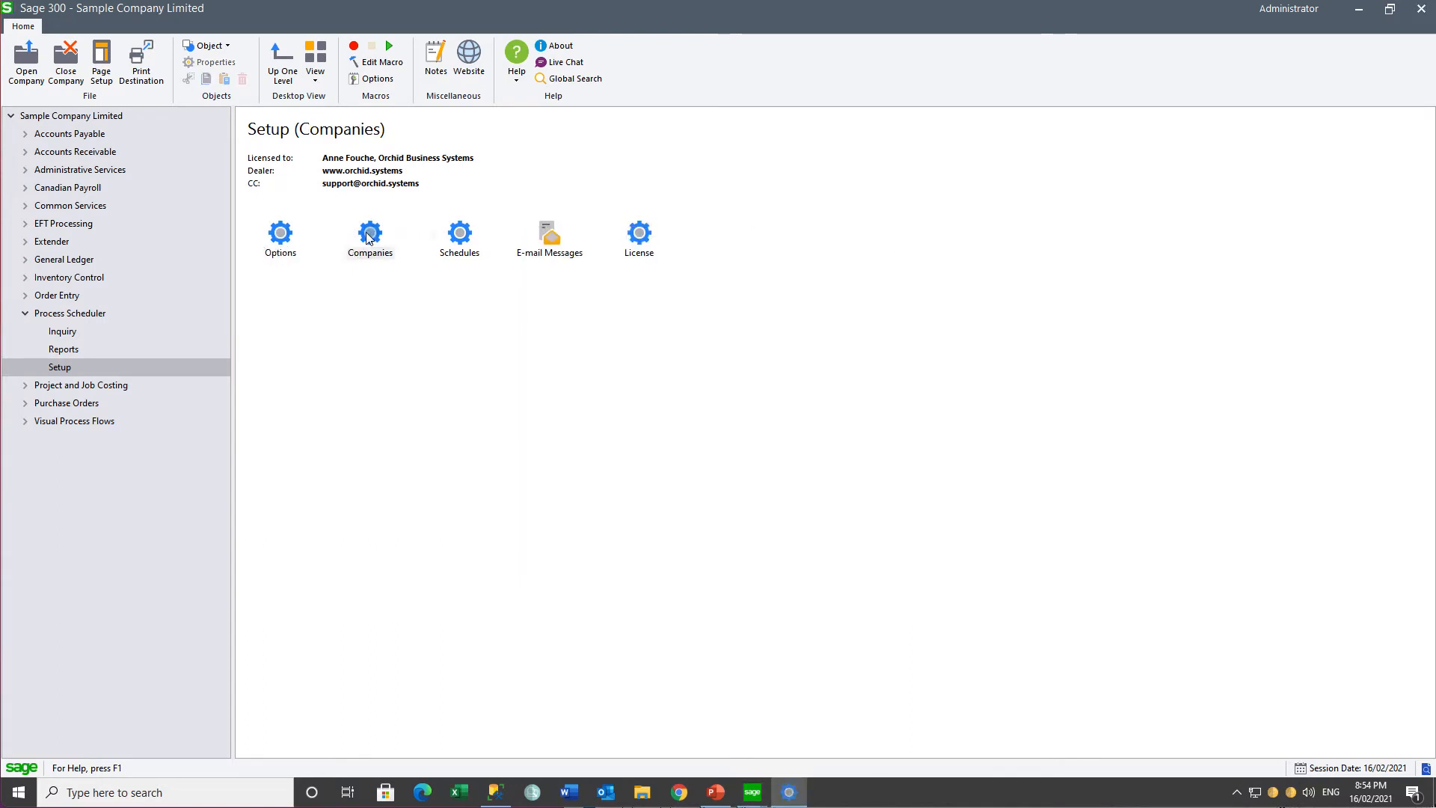
left_click(727, 390)
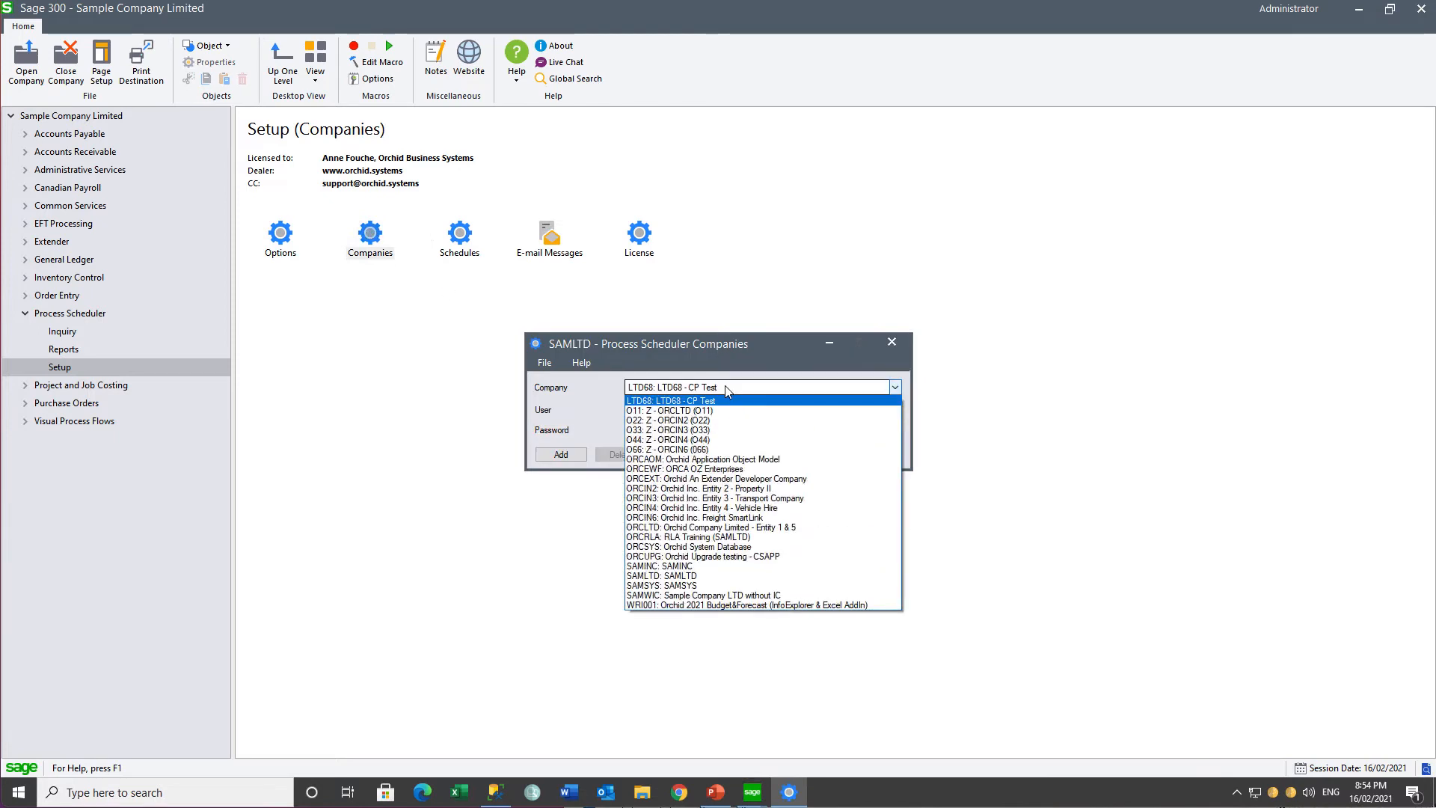
left_click(703, 411)
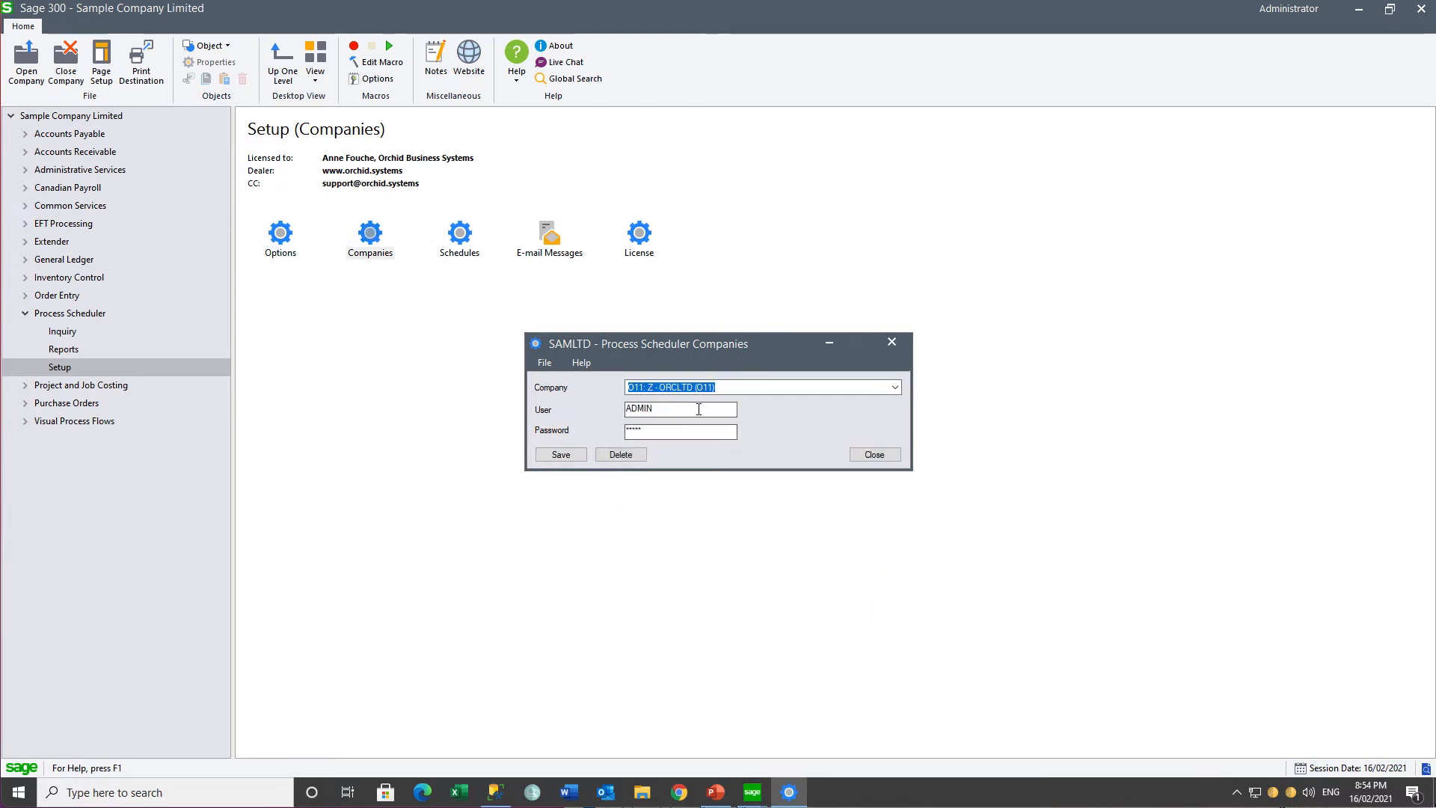
left_click(734, 389)
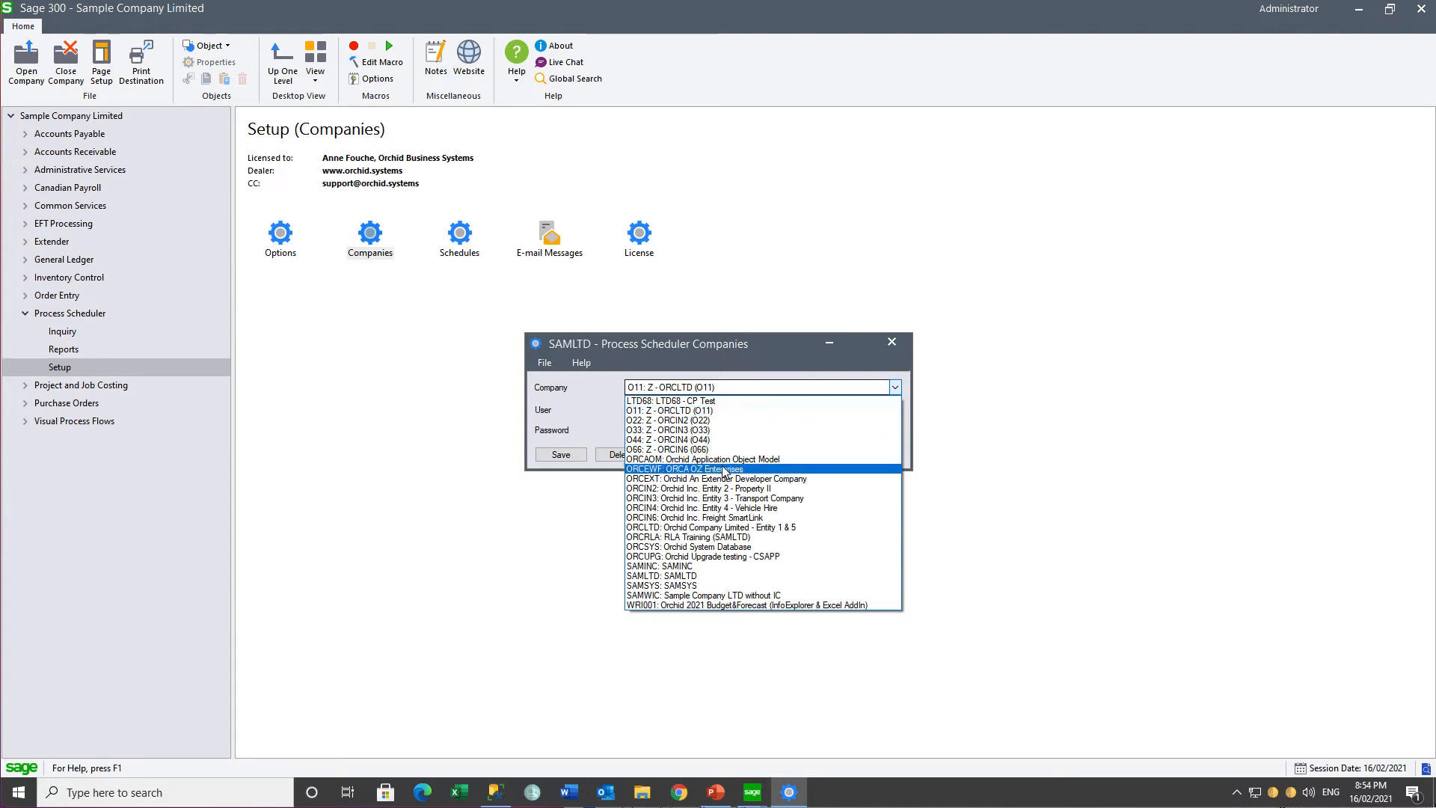
left_click(717, 528)
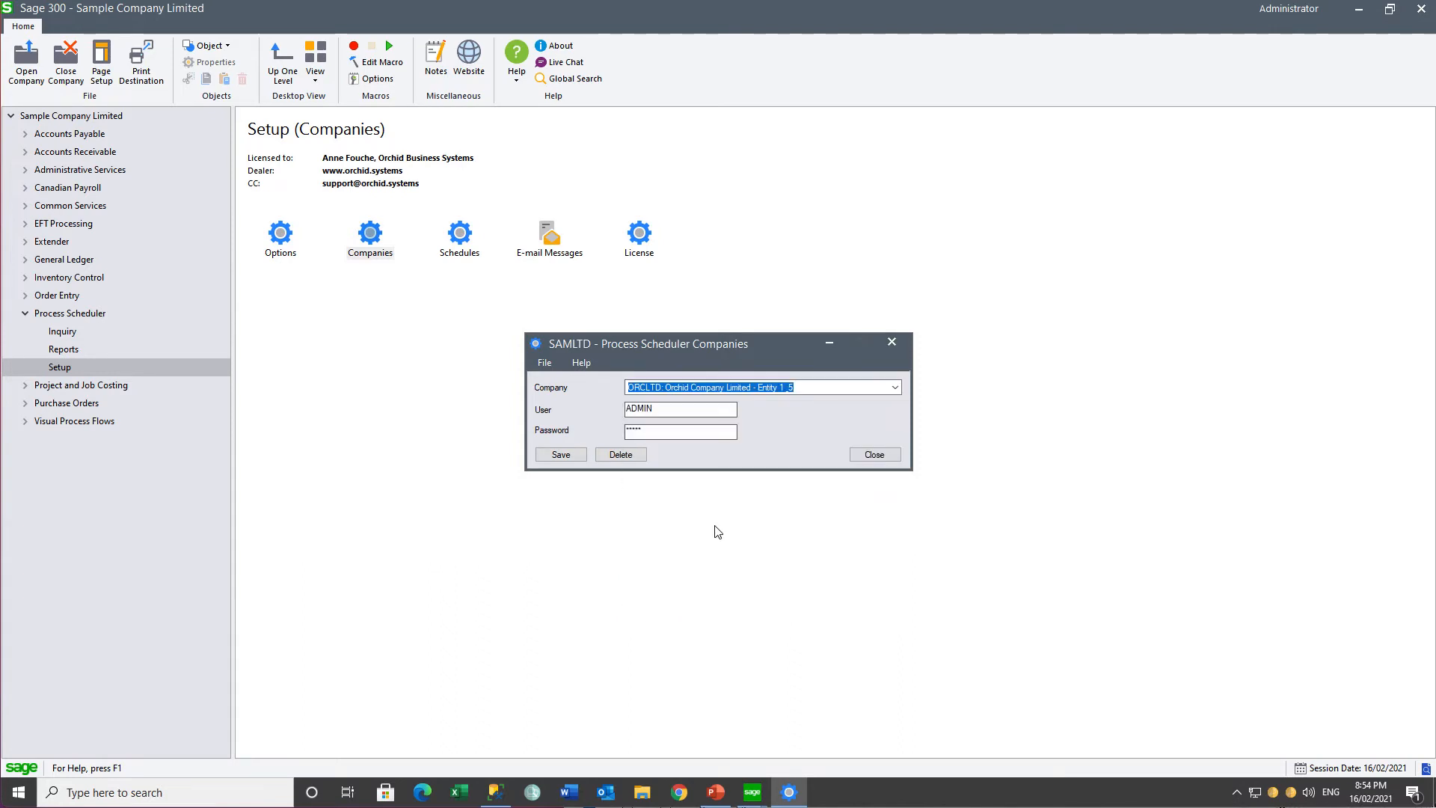
left_click(876, 453)
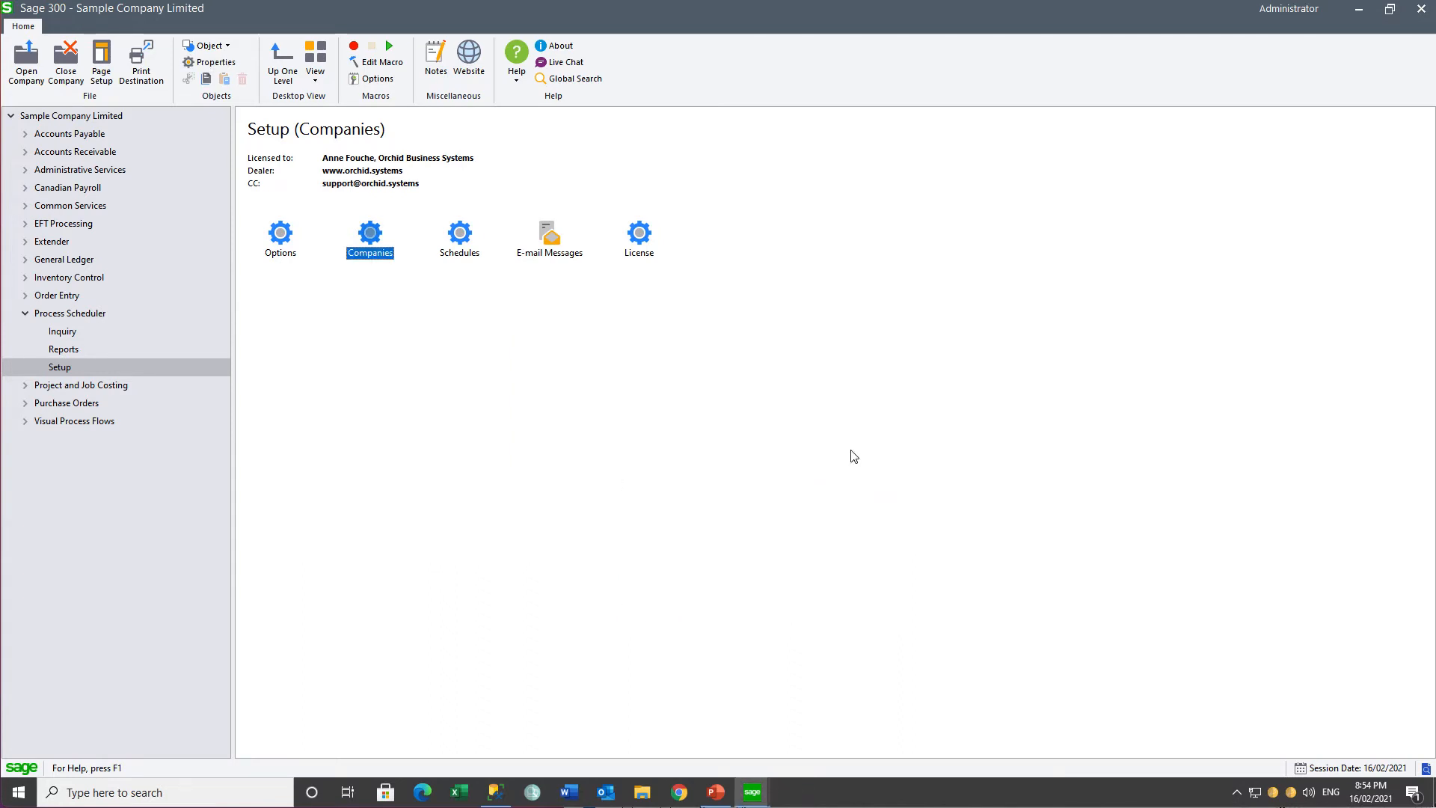
Step: Load the DAILYNOTIFICATIONS schedule in Process Scheduler and select its first step, for company ORCLTD
double_click(461, 235)
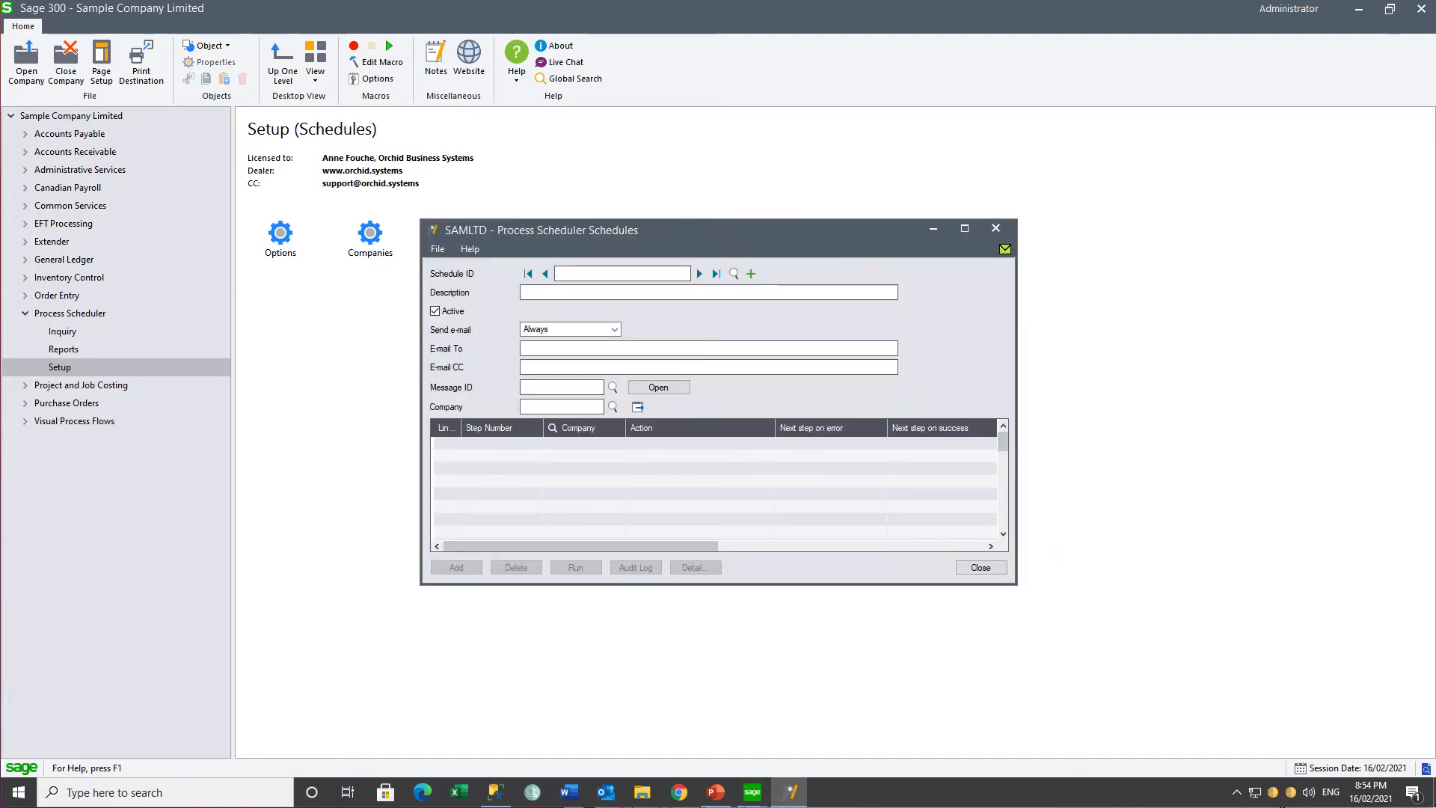
left_click(734, 273)
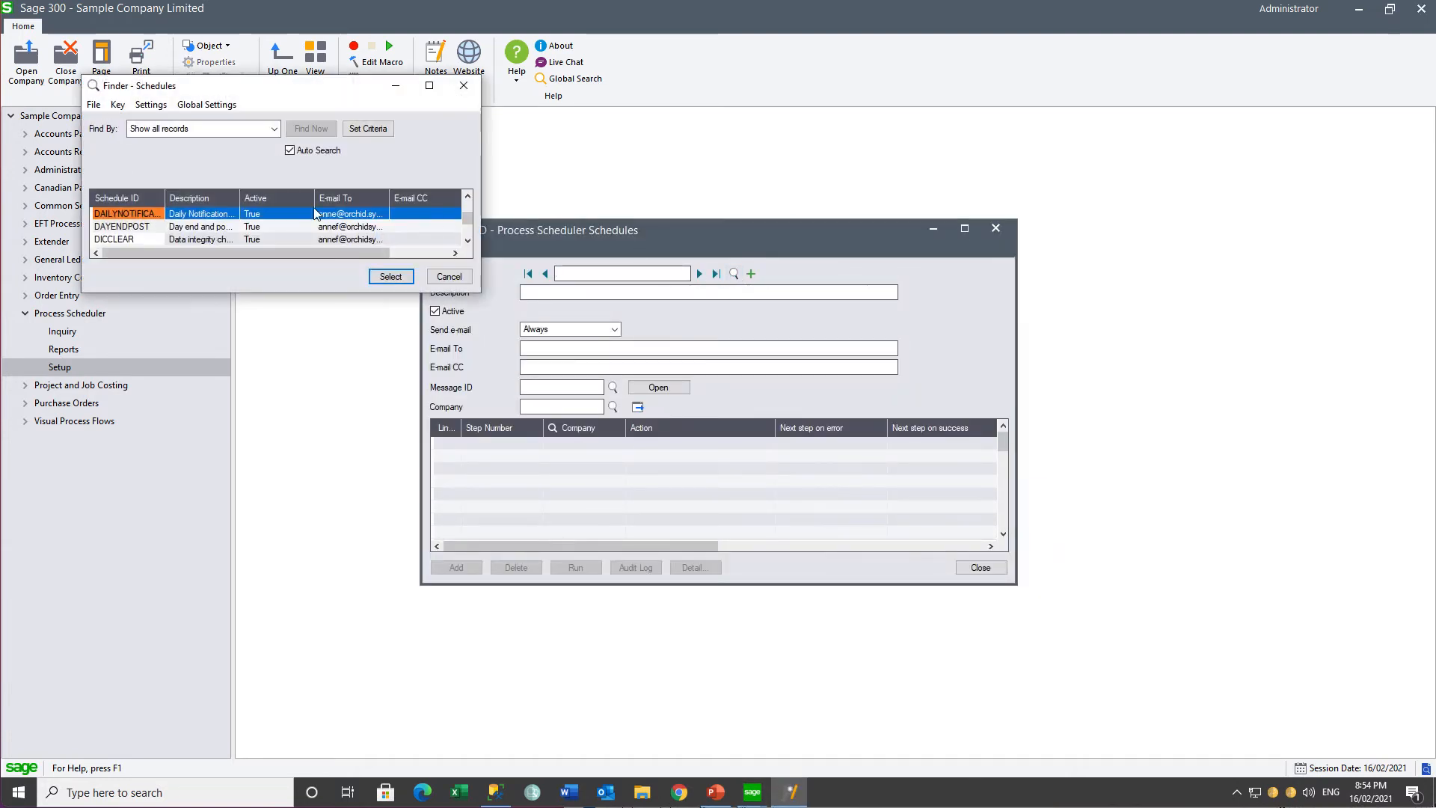
left_click(390, 277)
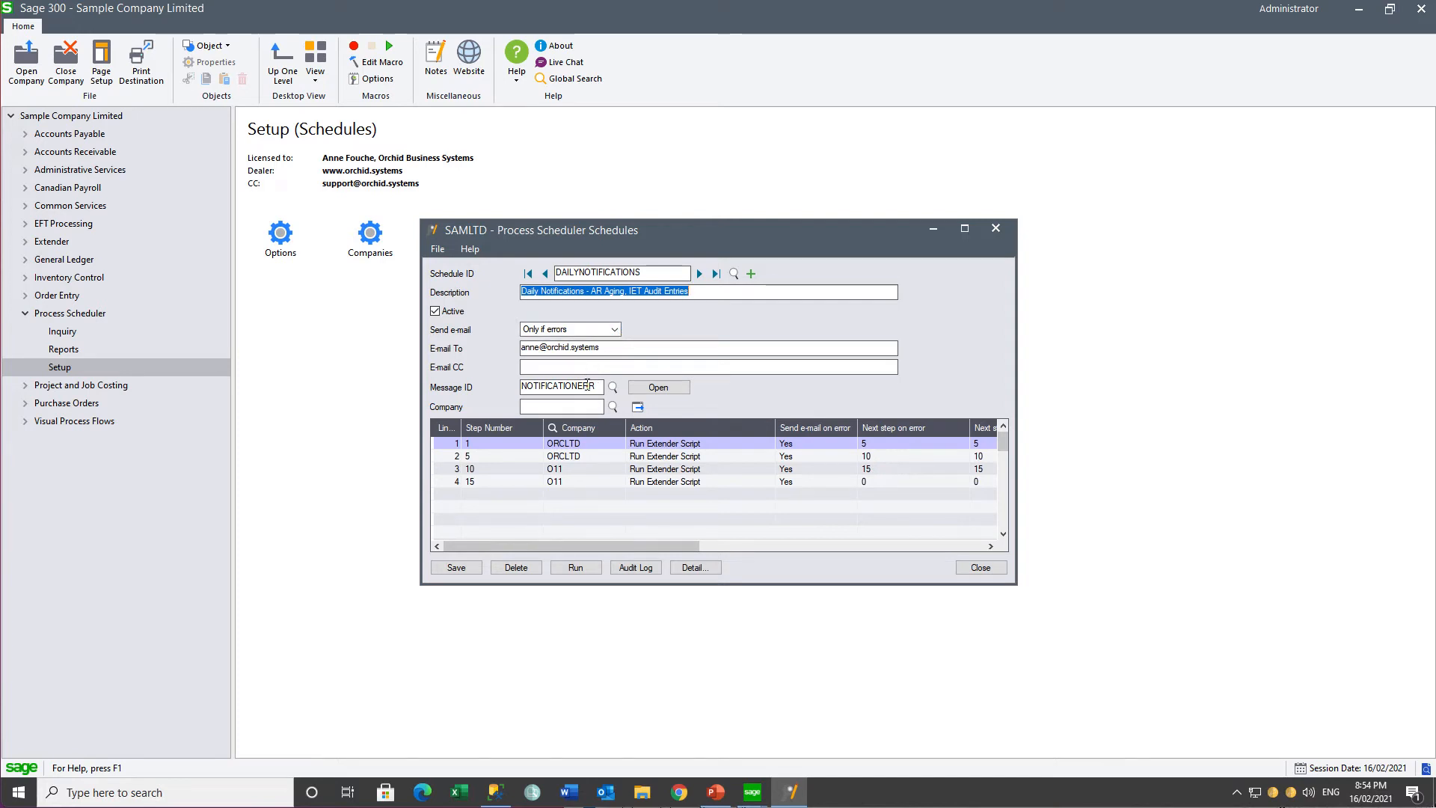
left_click(557, 445)
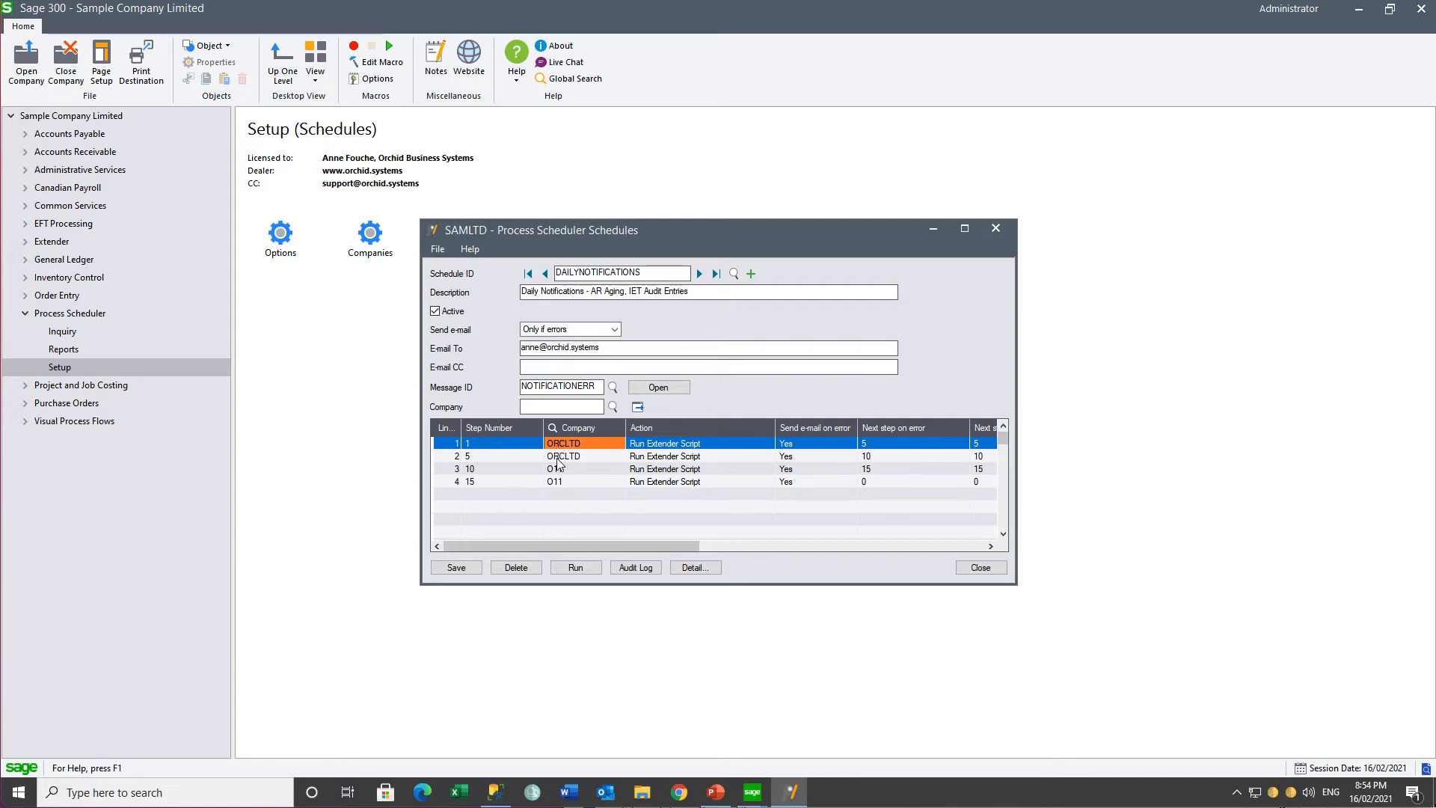
Step: Open the details of schedule step 1, reselect the ORCHID.SAMPLEPS.IETAuditEntryErrorListing script for ORCLTD and check its parameters
left_click(692, 568)
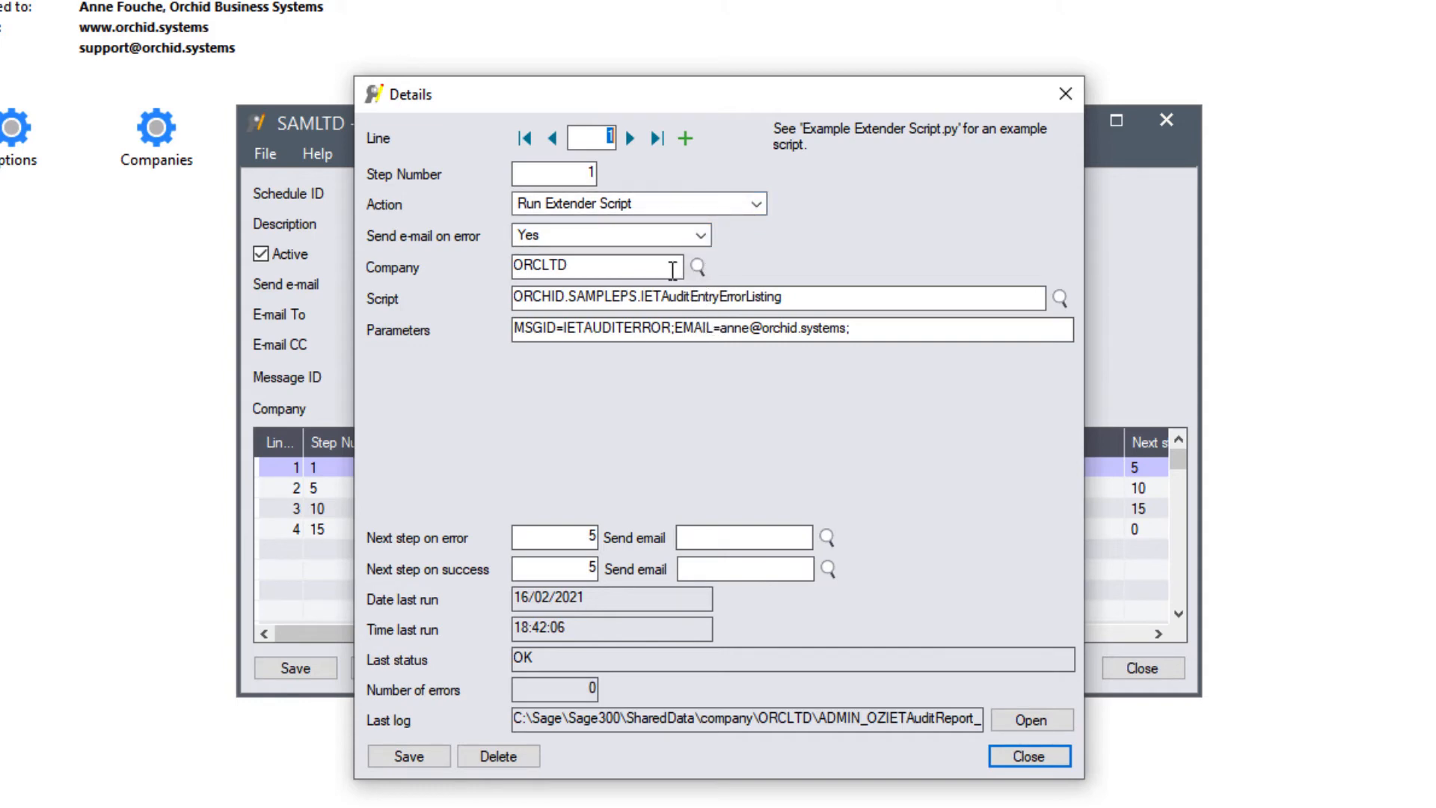
left_click(811, 297)
left_click(1060, 299)
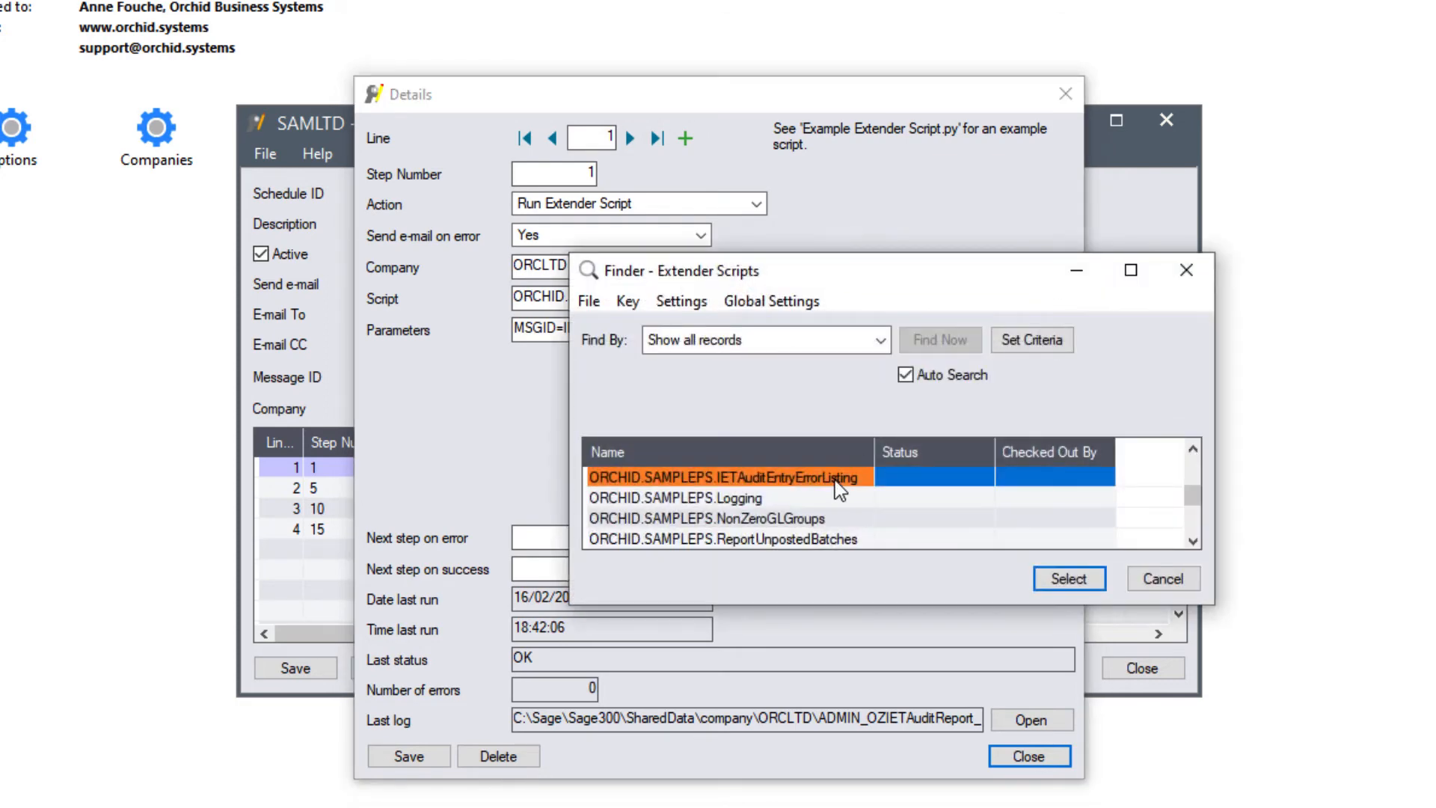
left_click(1049, 582)
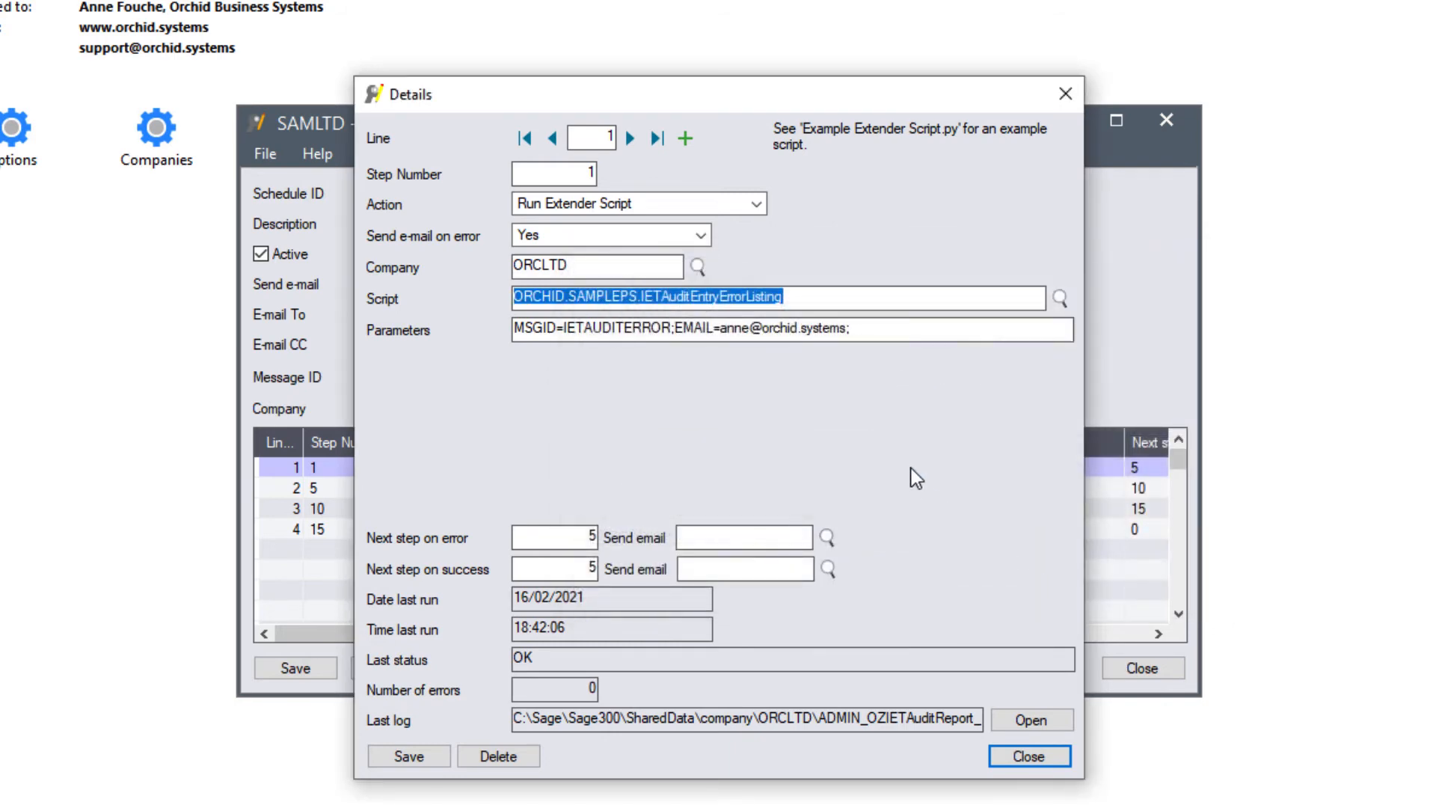
left_click(889, 337)
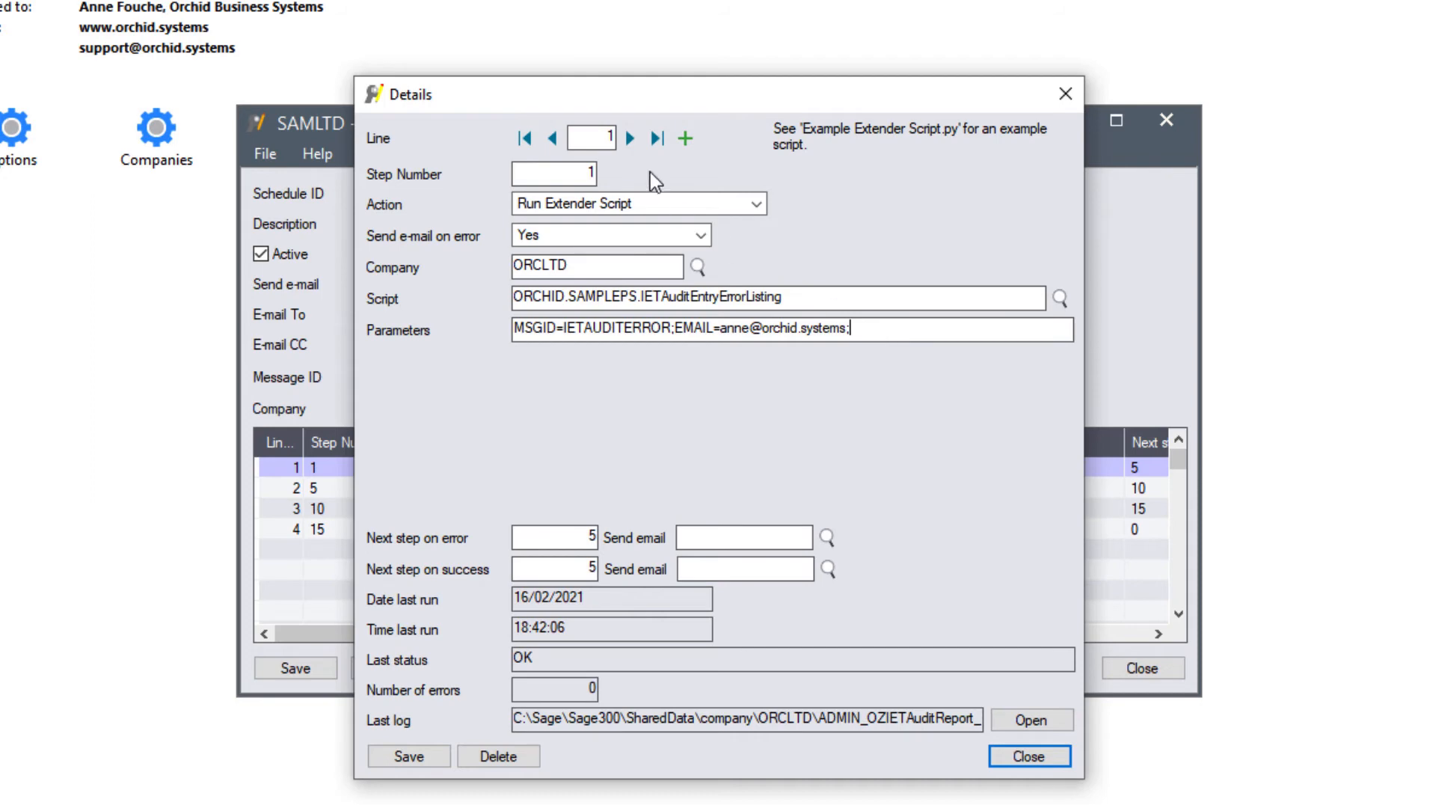
Step: Review the script and parameters of schedule steps 5, 10 and 15, and close the step details
left_click(632, 140)
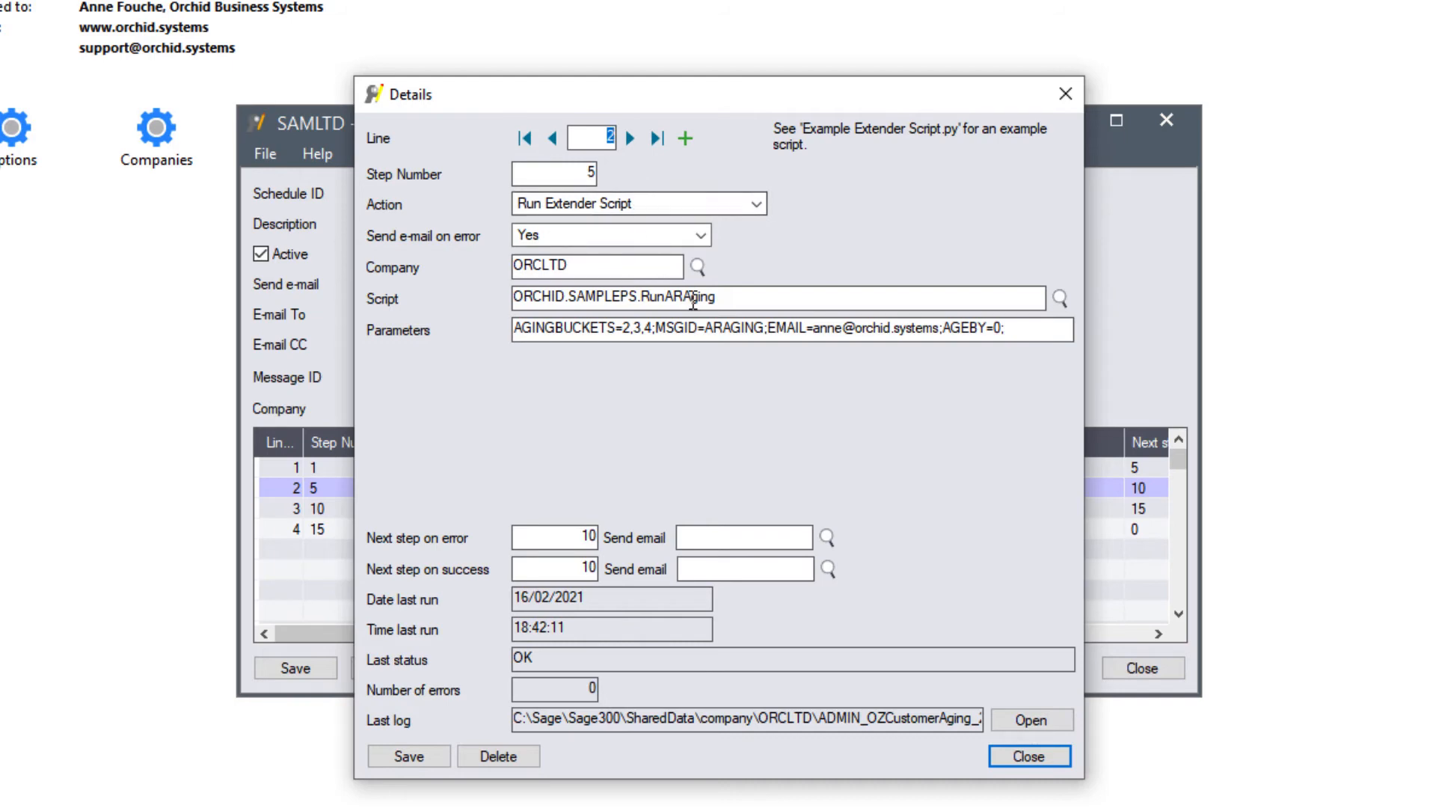
left_click(724, 299)
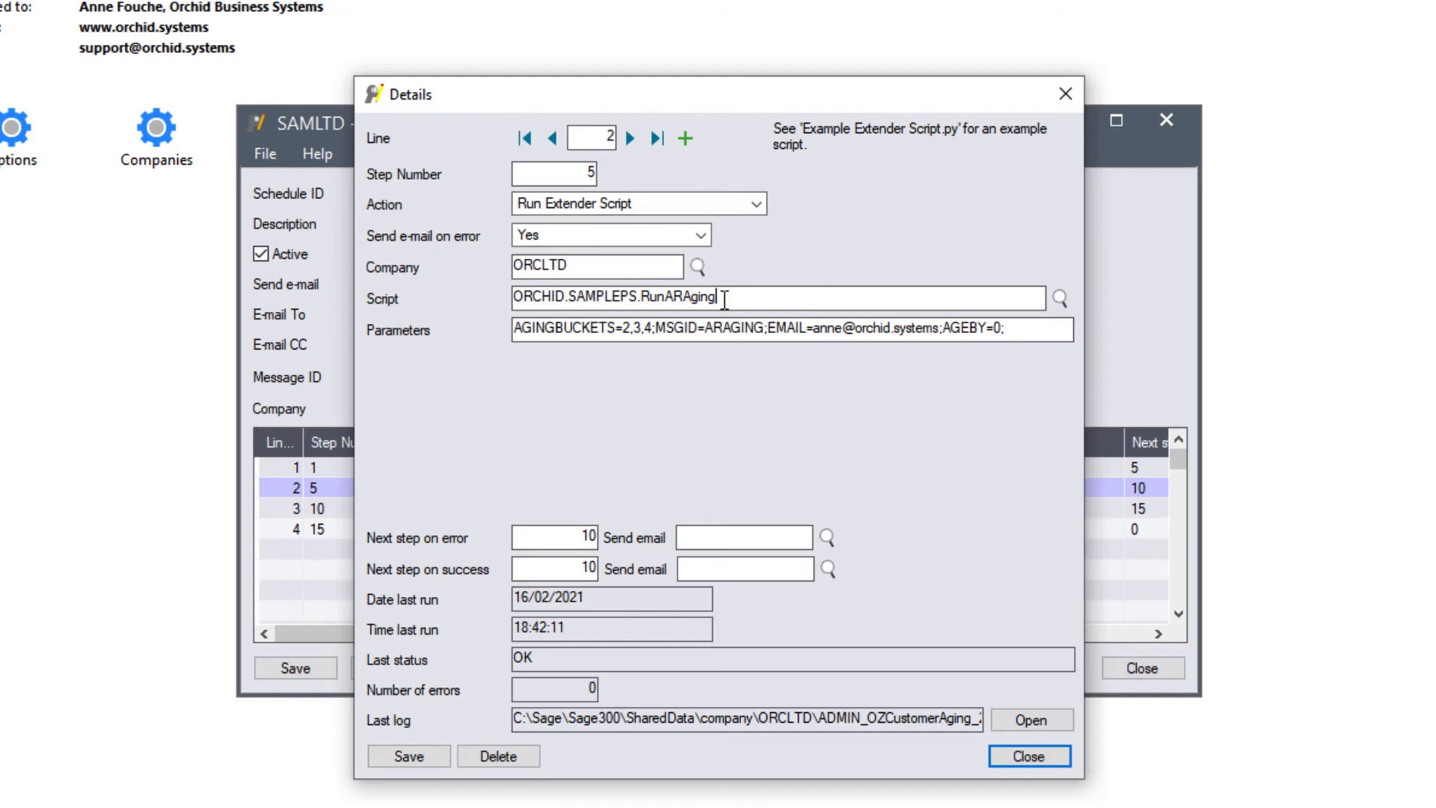
left_click(1016, 330)
left_click(630, 139)
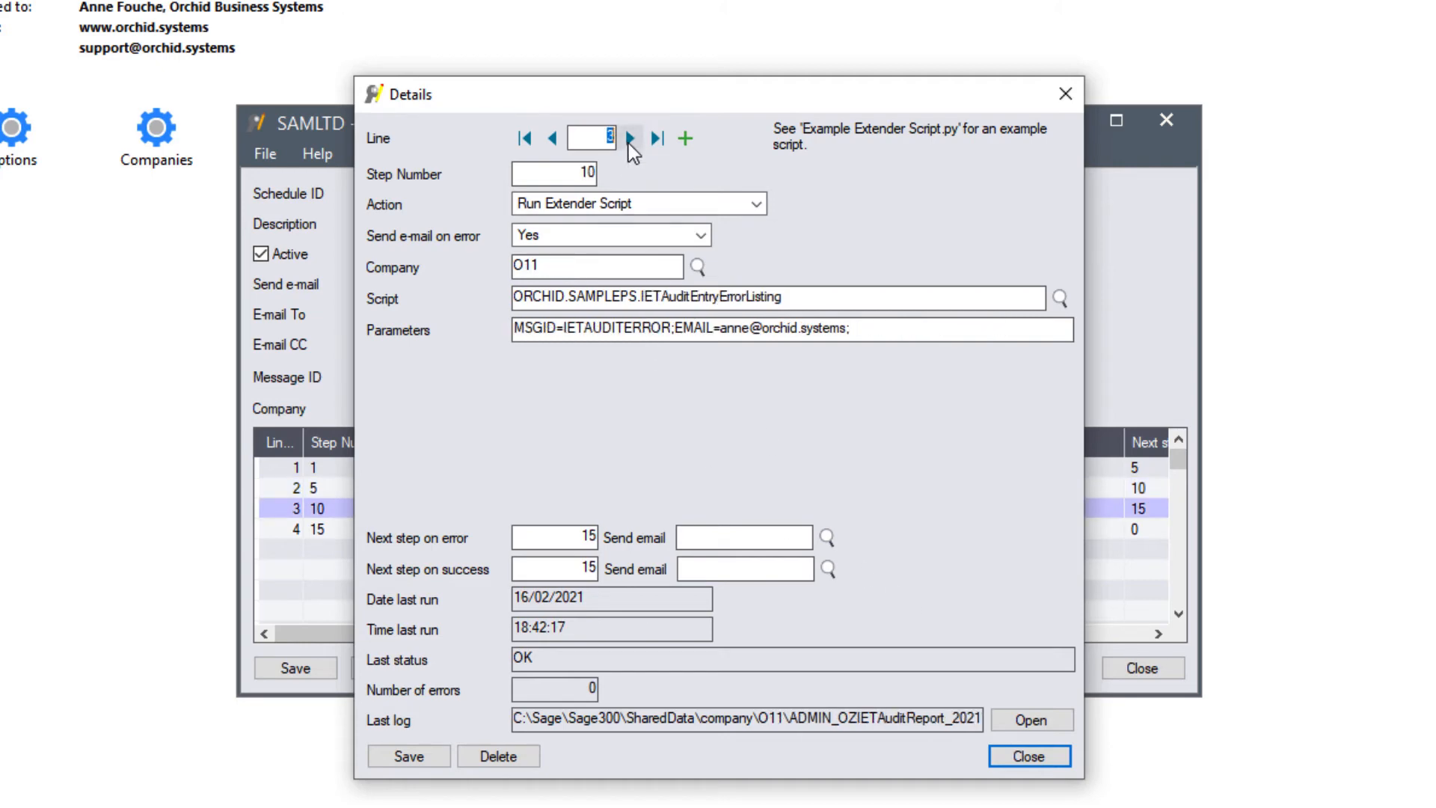
left_click(809, 299)
left_click(631, 146)
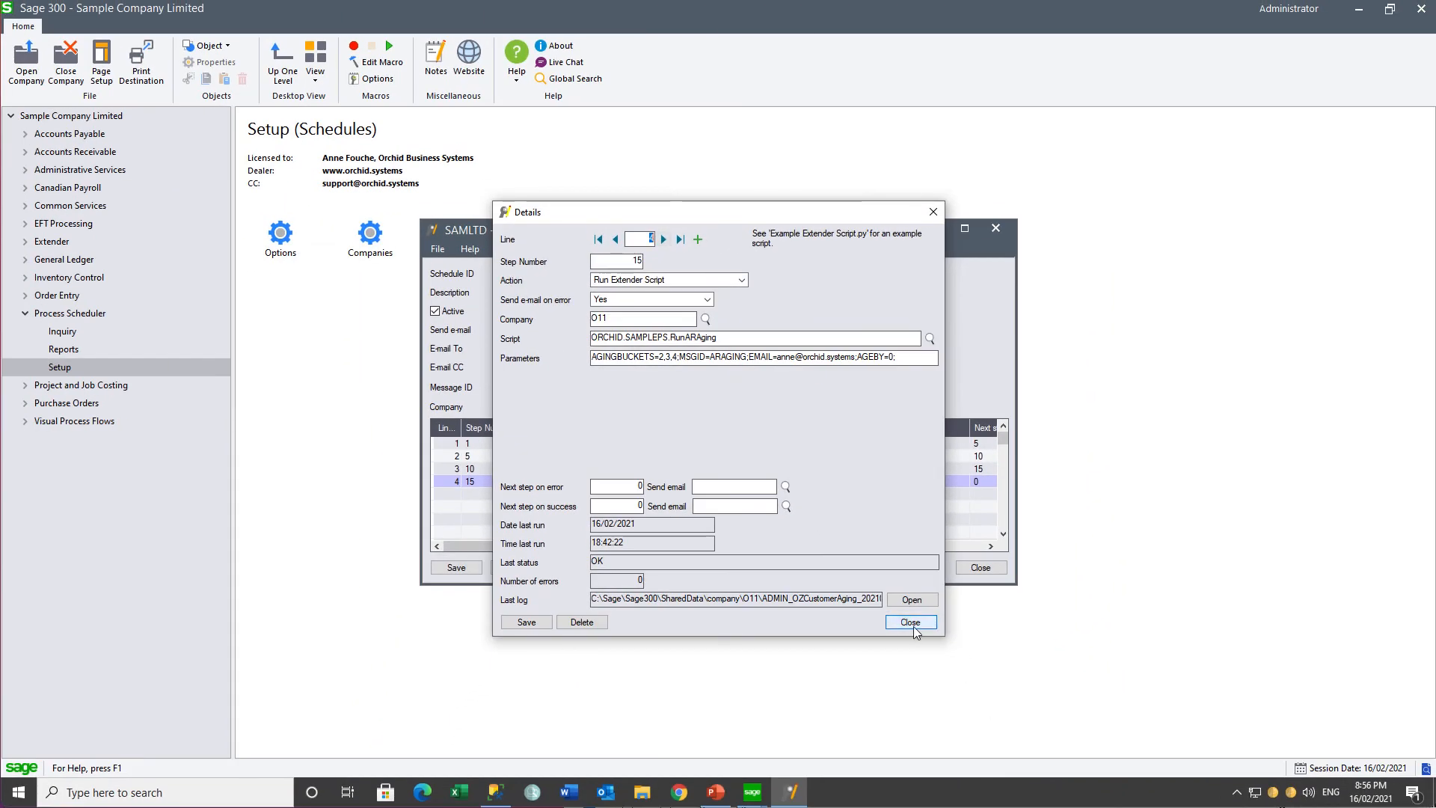
left_click(913, 626)
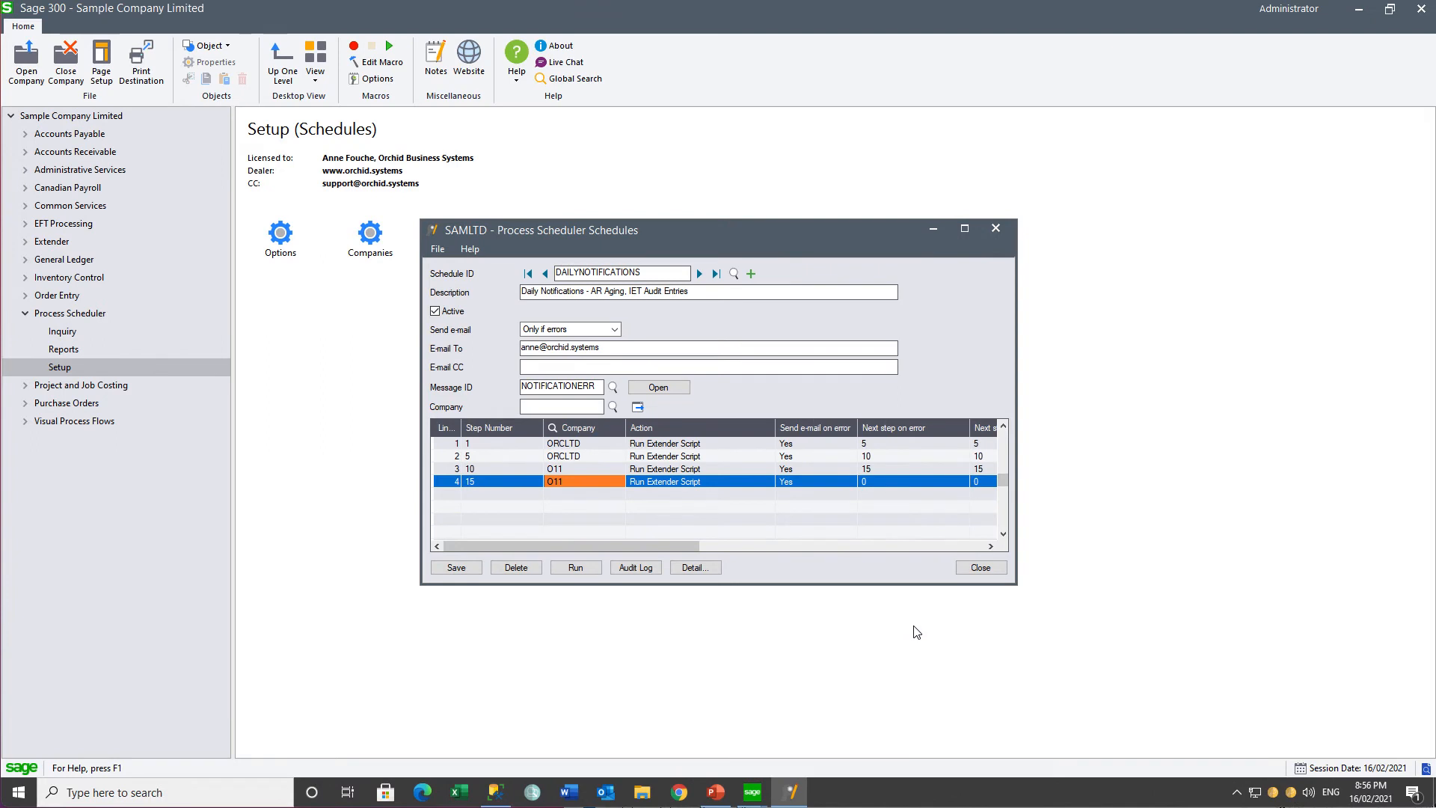
Step: Run the DAILYNOTIFICATIONS schedule, read its run log through to the end and close the log
left_click(575, 568)
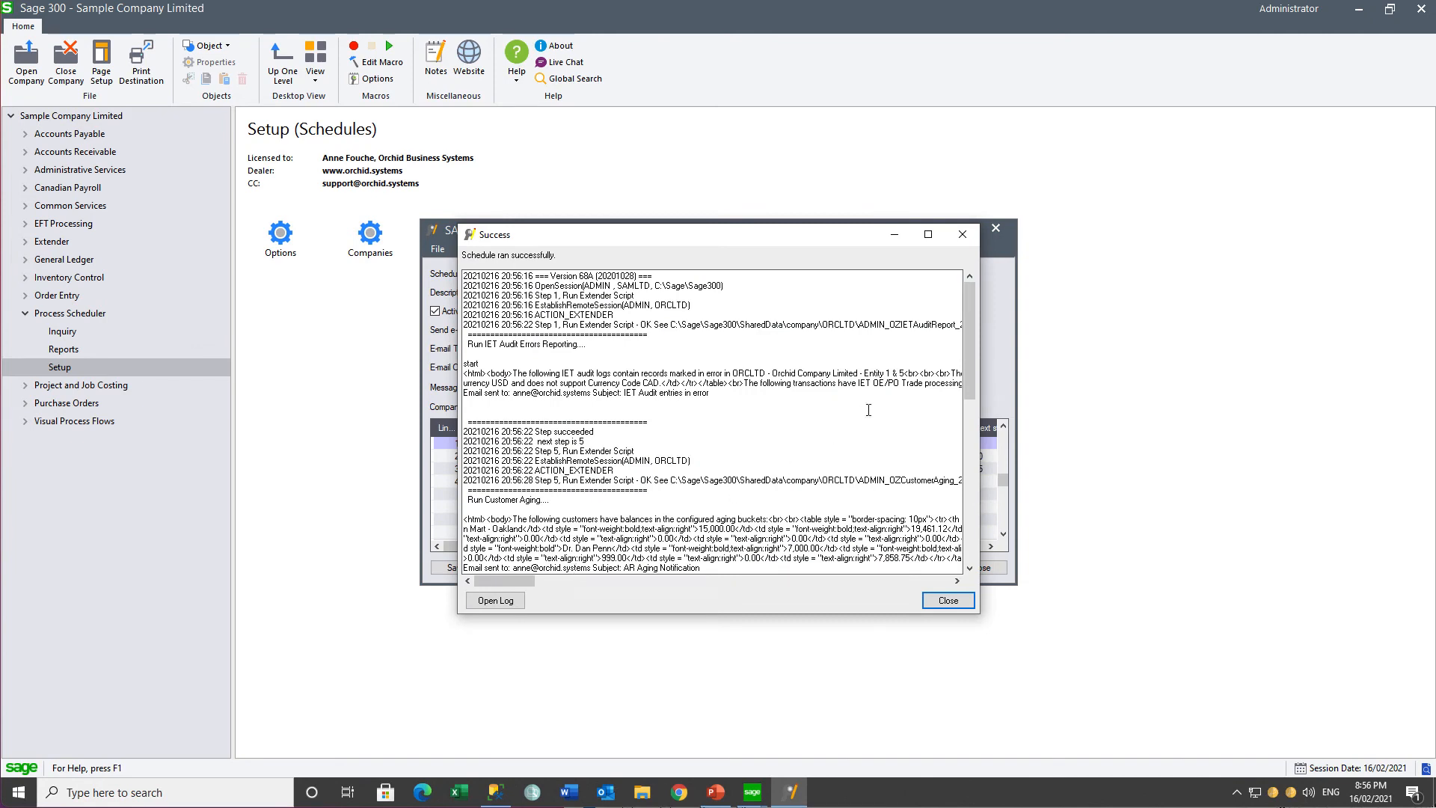
left_click_drag(968, 375, 967, 536)
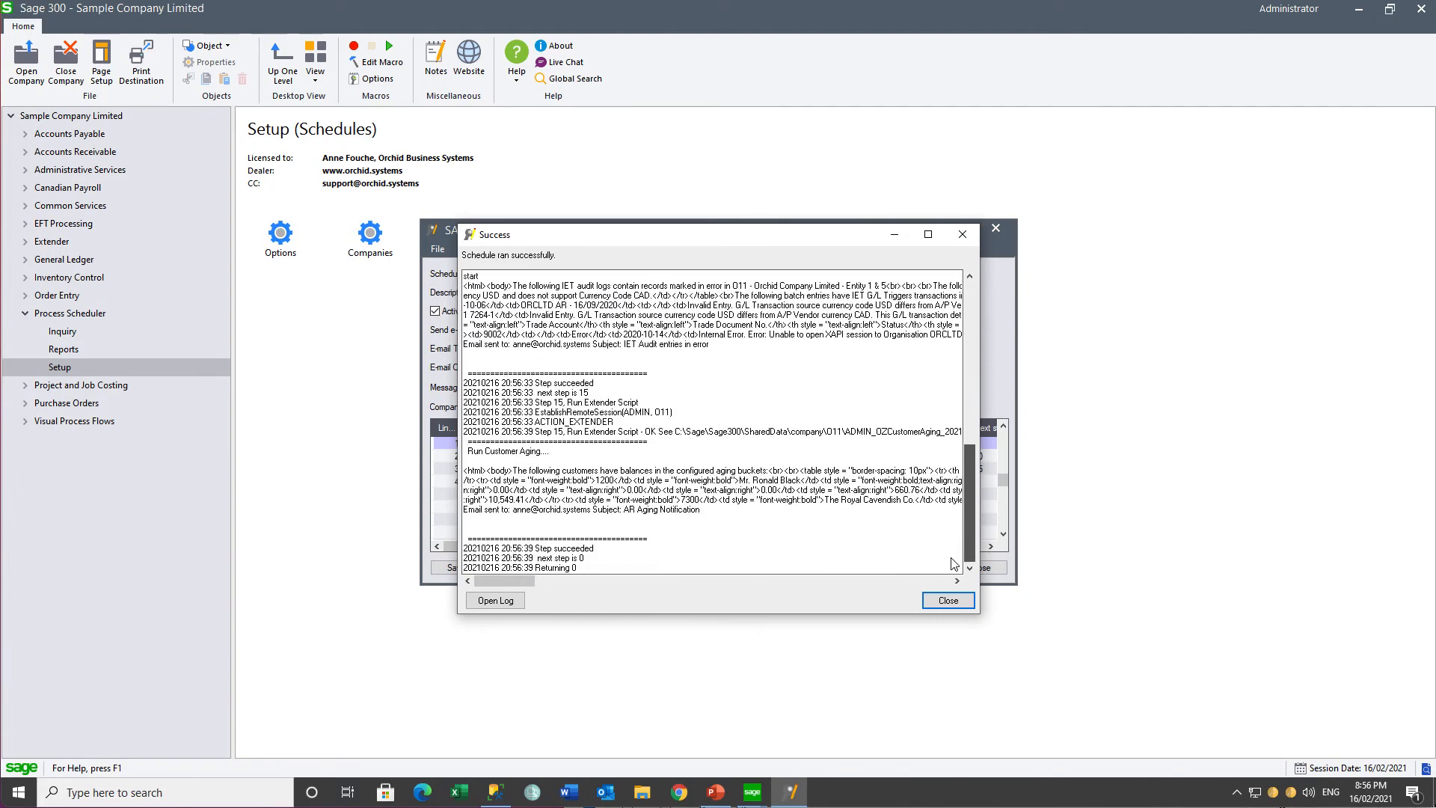
left_click(947, 601)
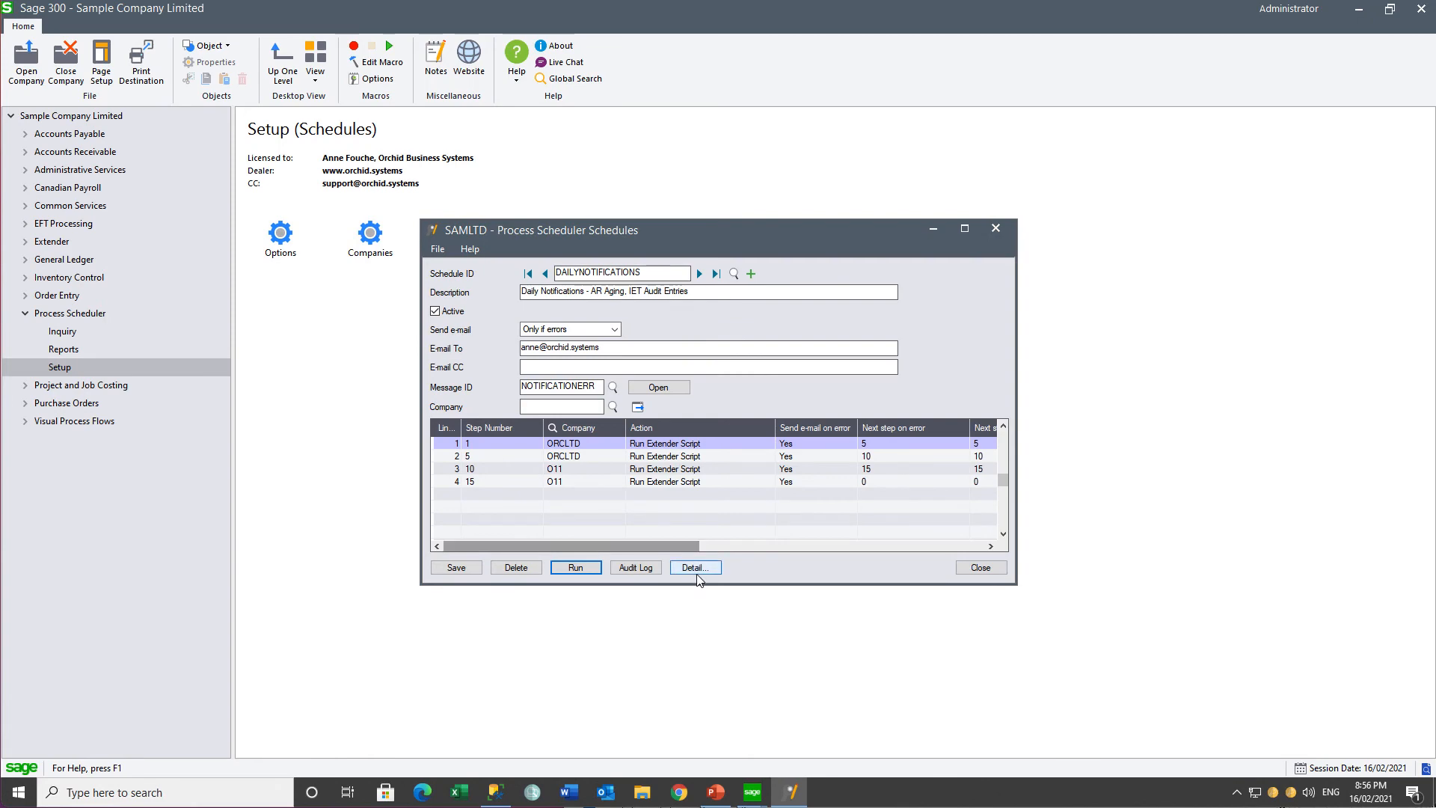
Step: Open the schedule's audit log and inspect the script, status and log path of the 21:00:00 ORCLTD entry
left_click(640, 568)
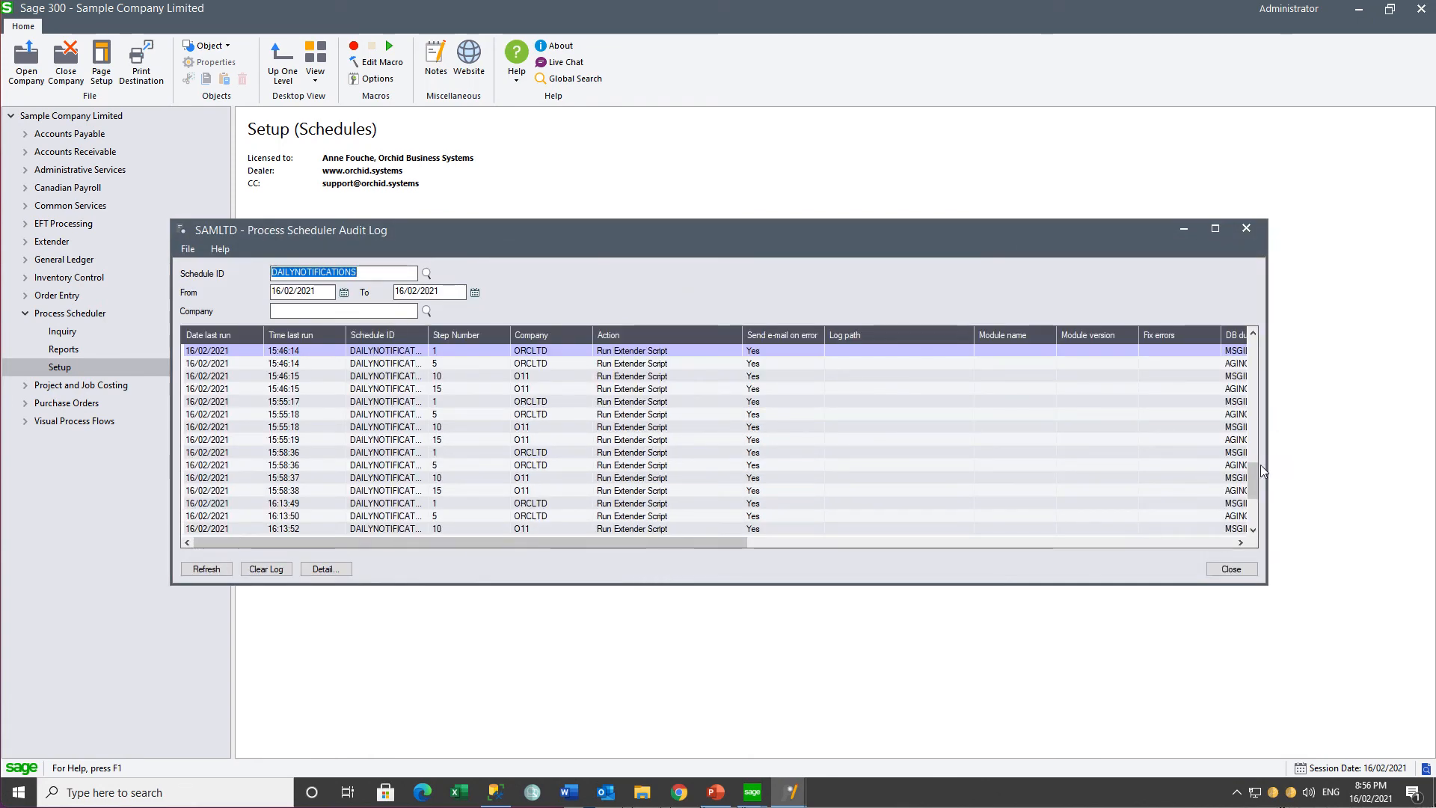
left_click(1247, 531)
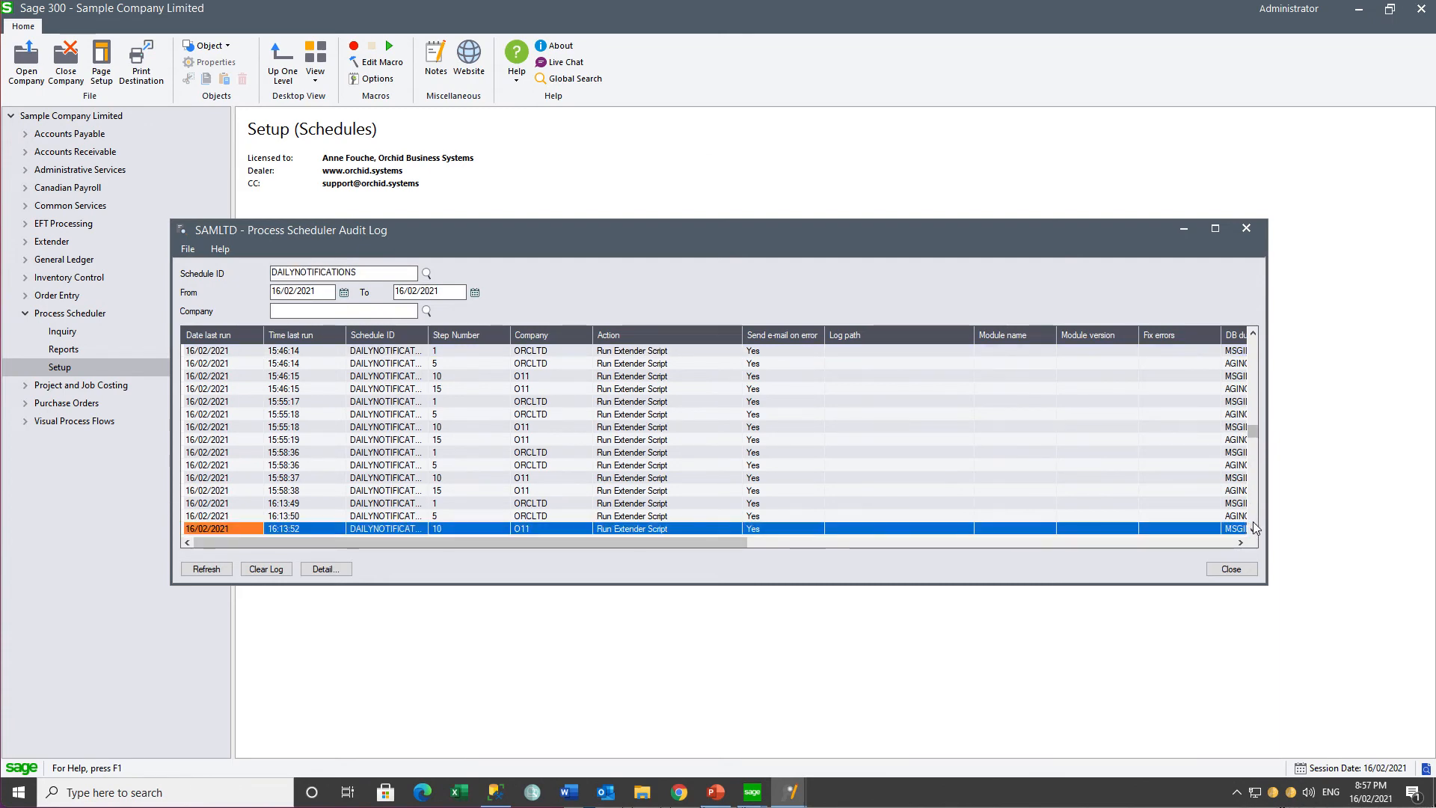
left_click_drag(1254, 430, 1248, 530)
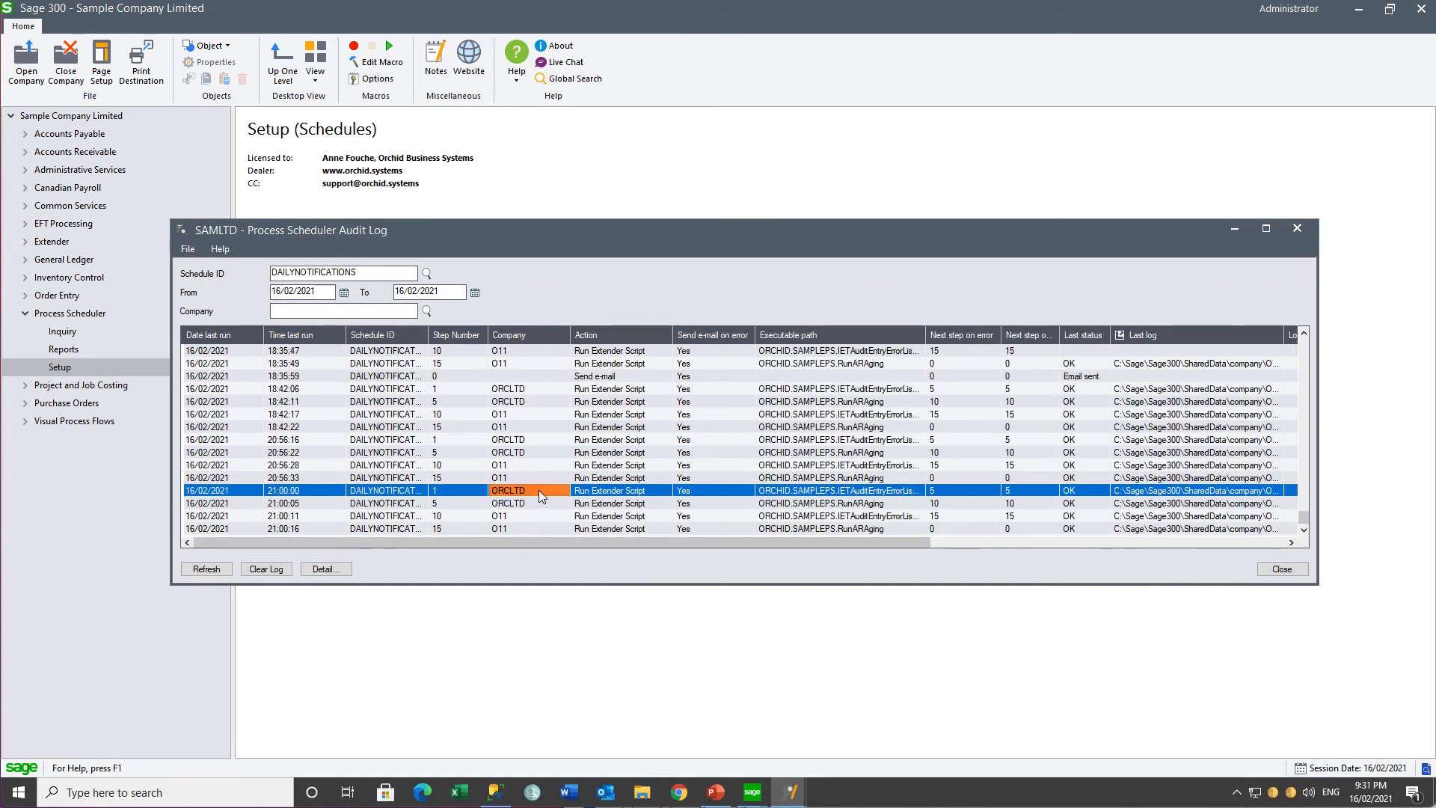
left_click(812, 491)
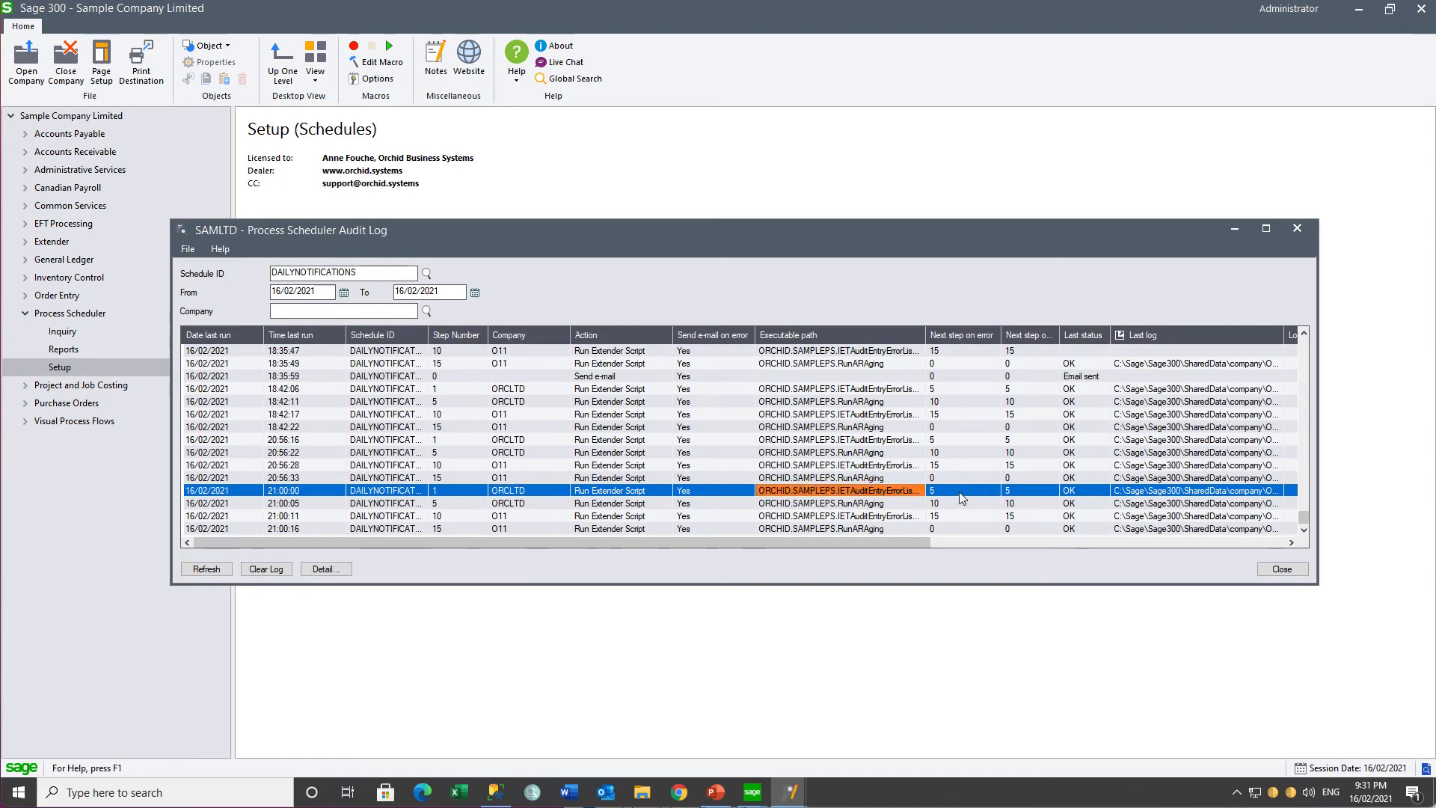
left_click(1085, 493)
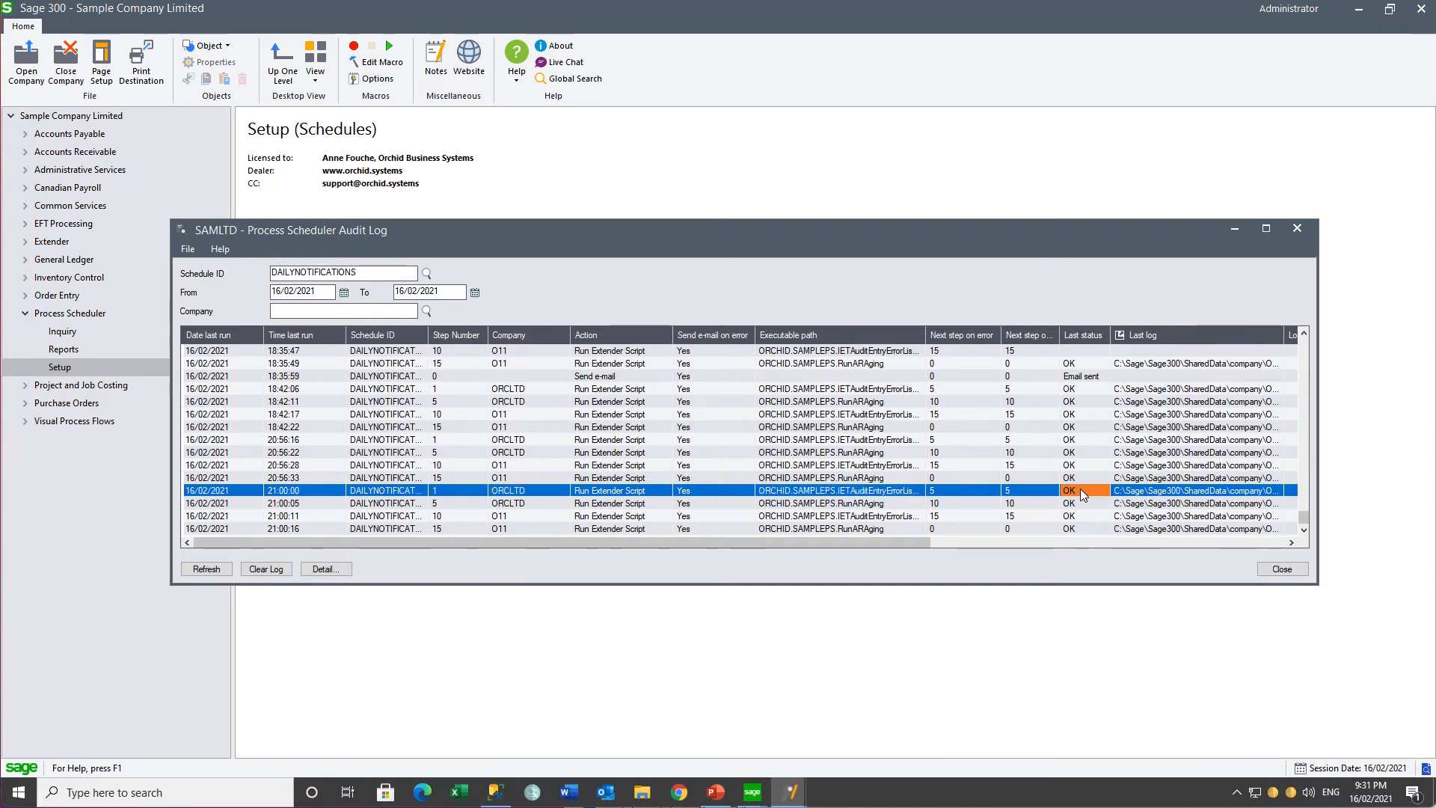
left_click(1122, 496)
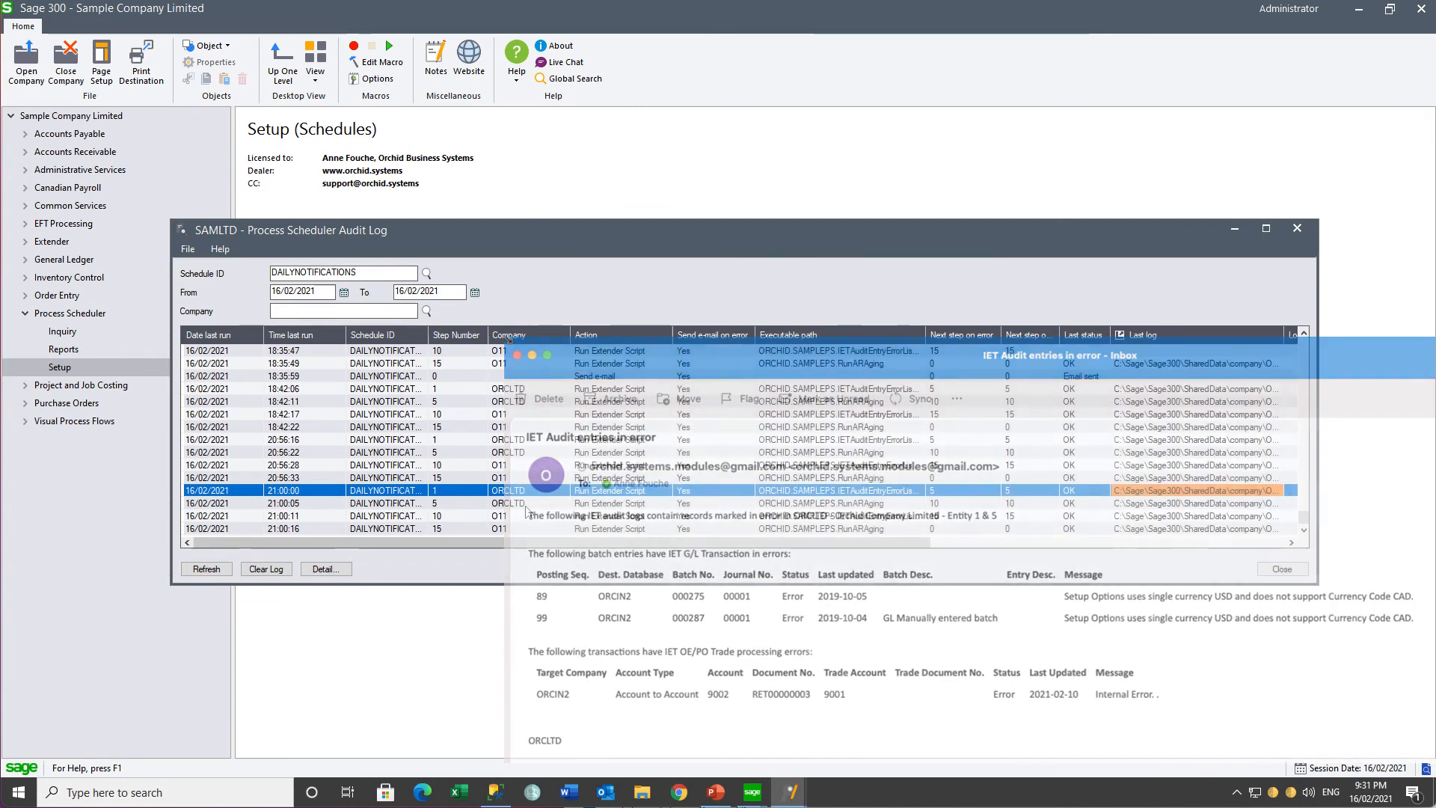
Step: Inspect the 21:00:05 ORCLTD aging entry and the two O11 entries of the same run in the audit log
left_click(526, 506)
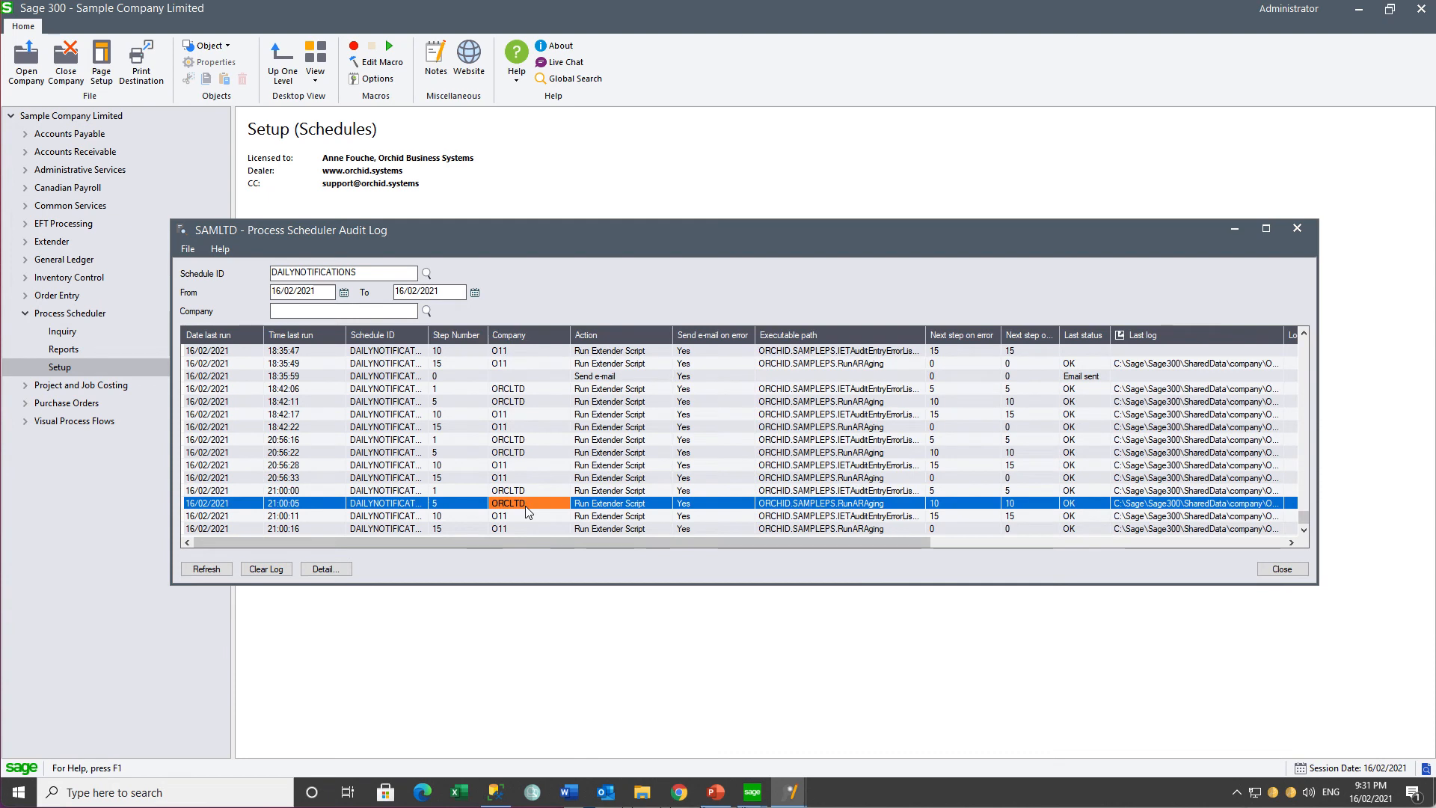
left_click(831, 507)
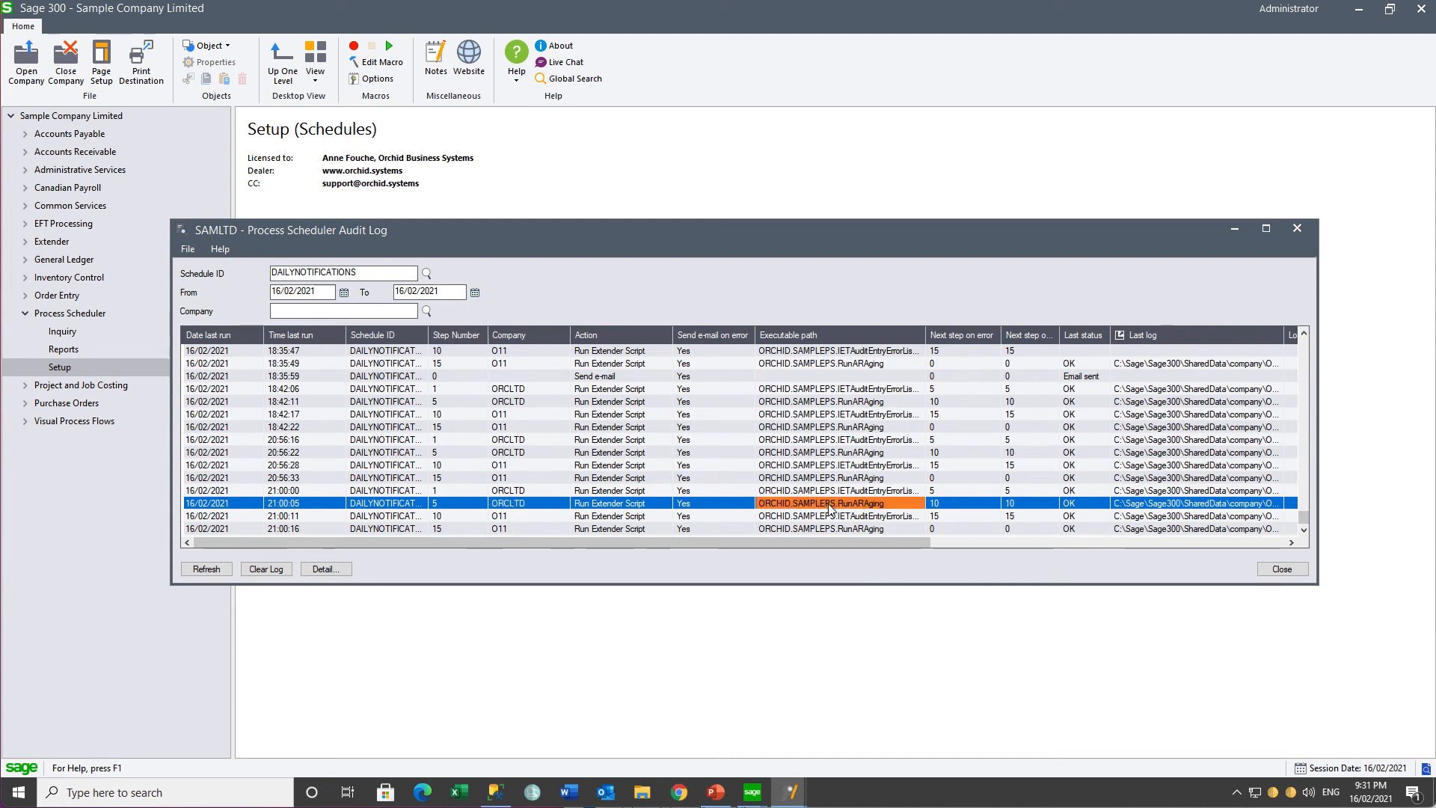
left_click(1070, 505)
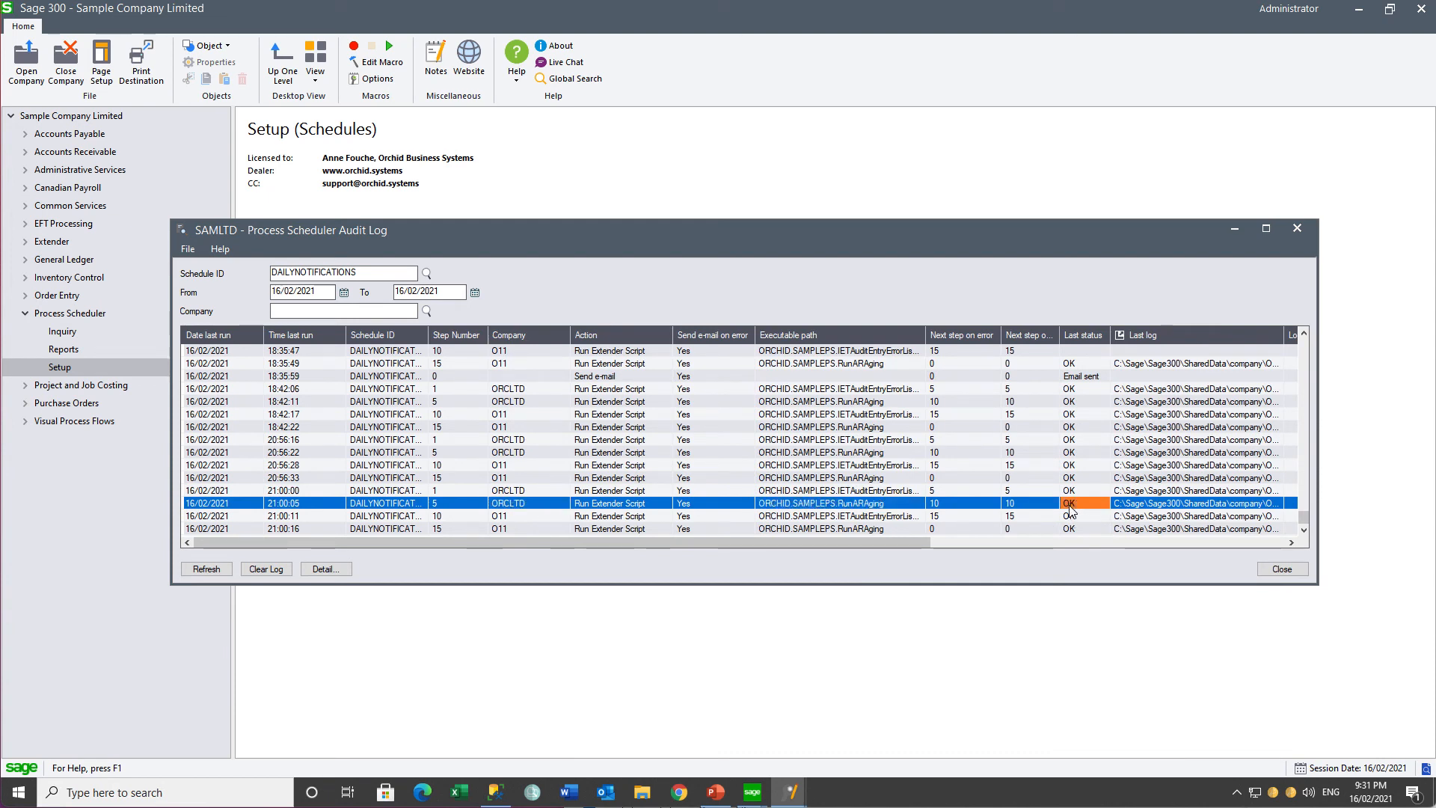
left_click(1130, 509)
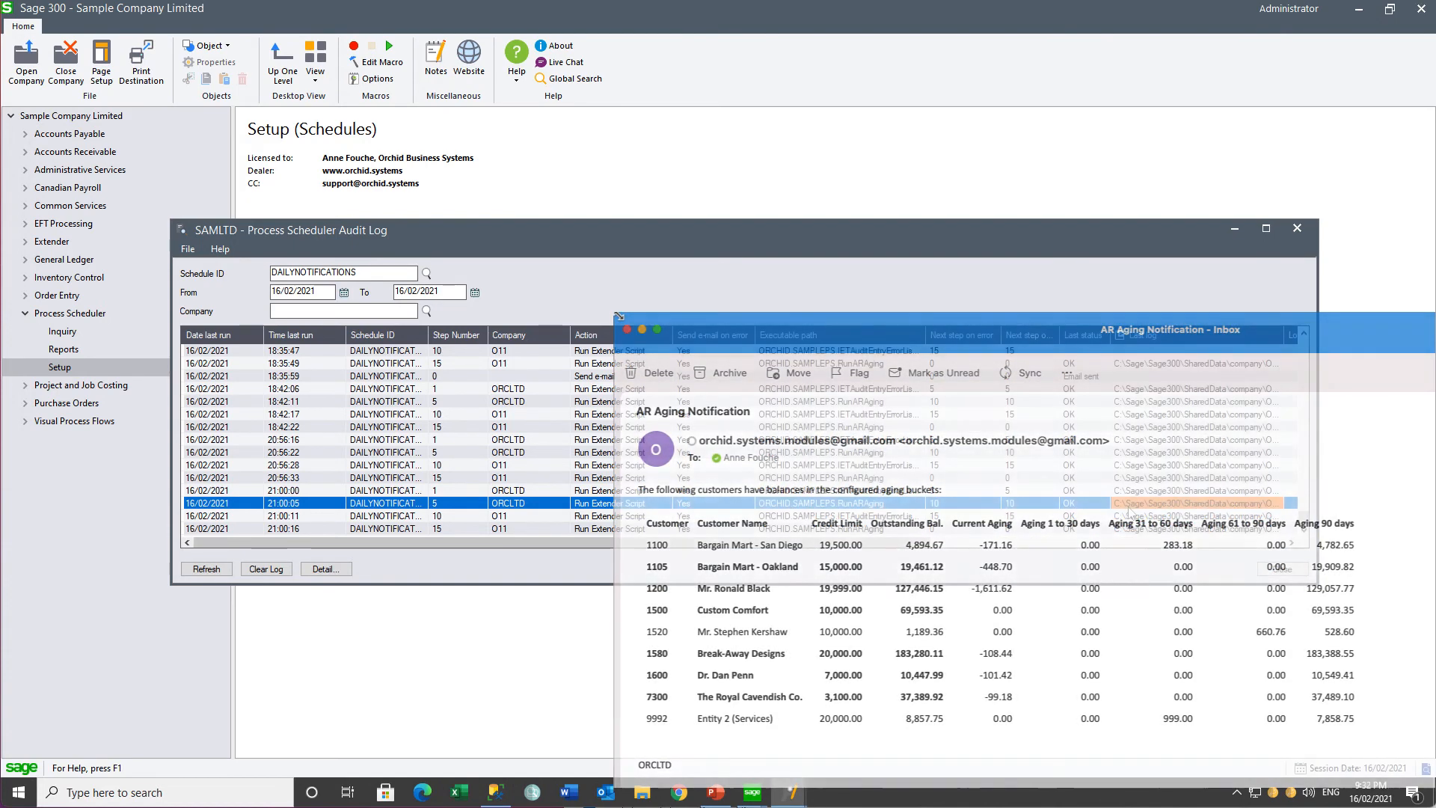
left_click(514, 516)
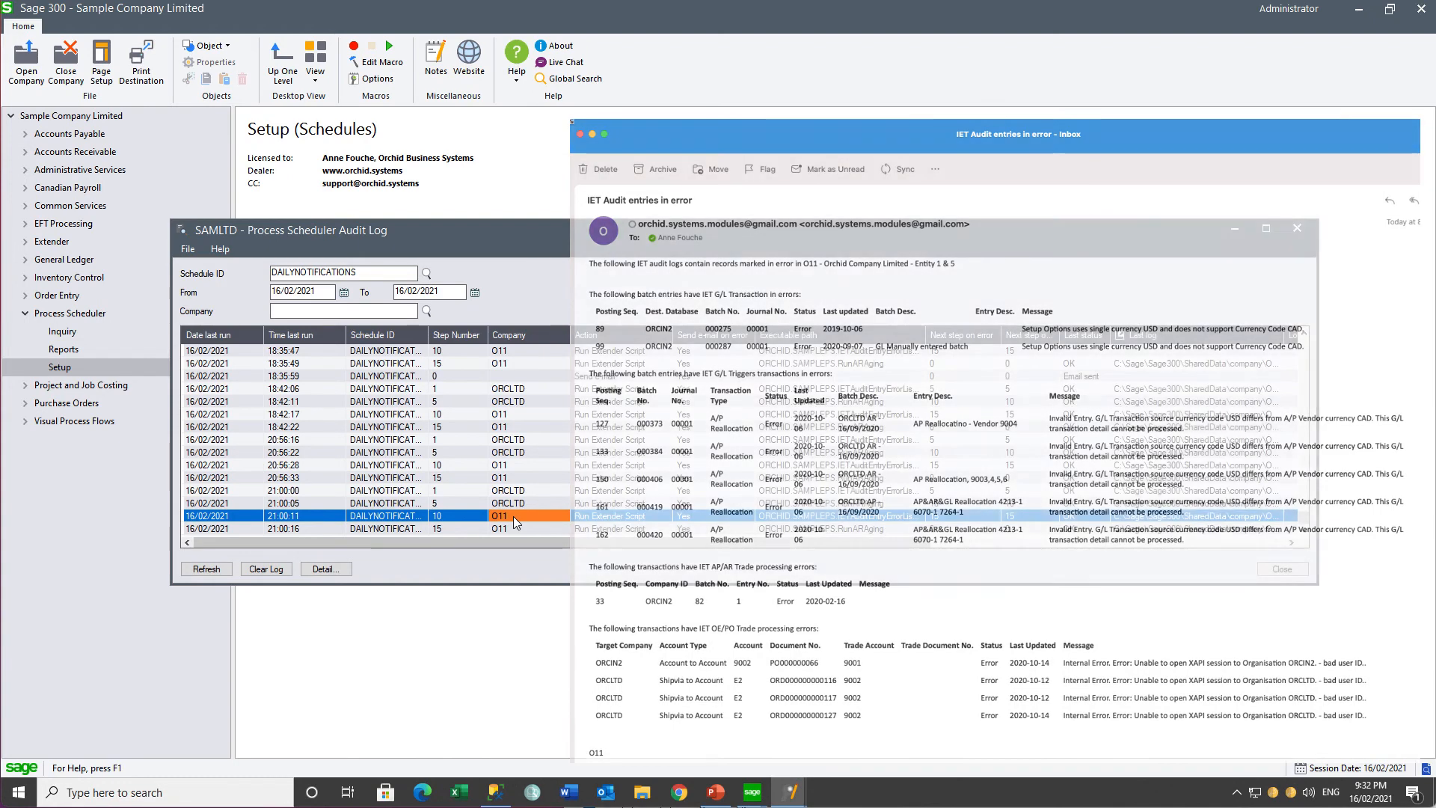
left_click(509, 529)
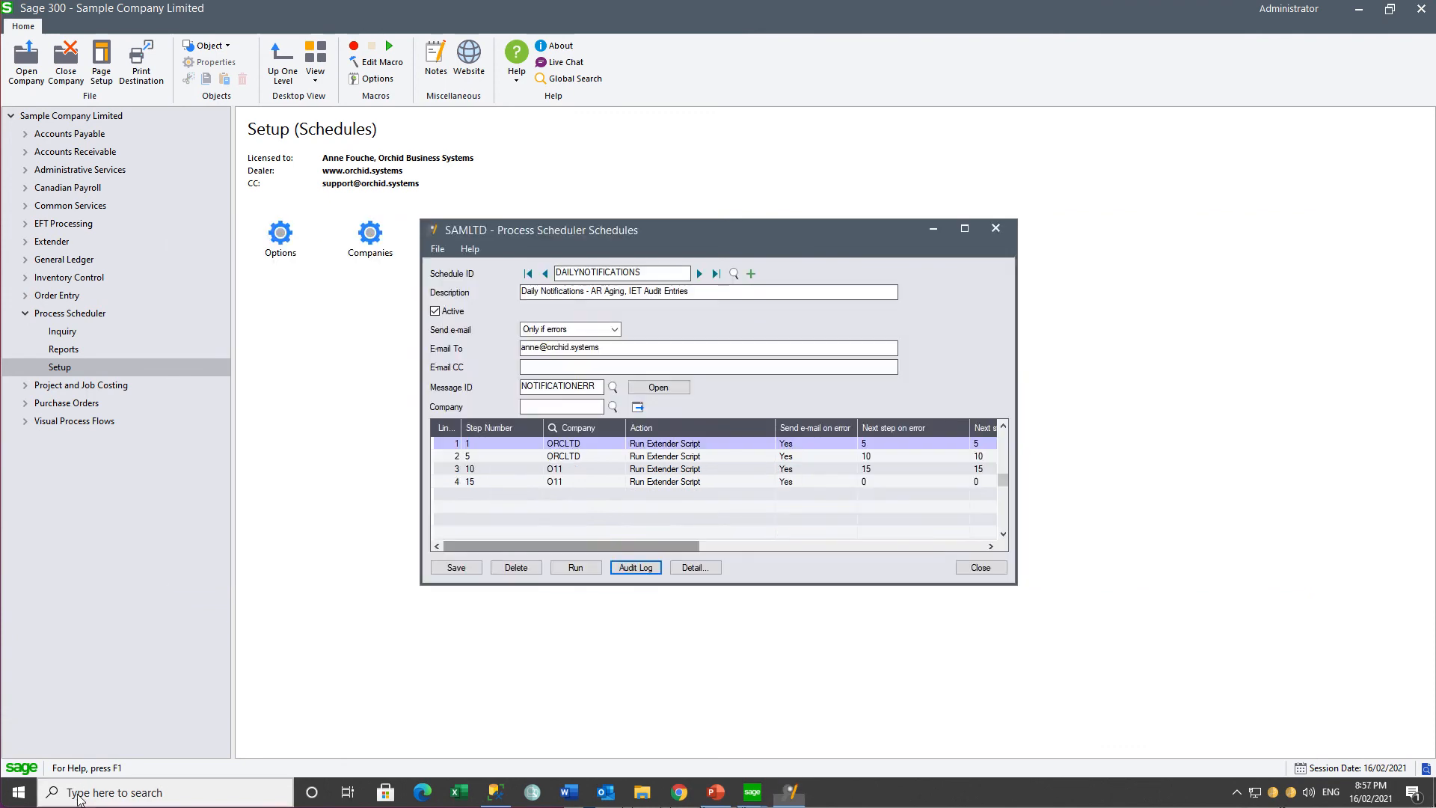
Step: Switch to Windows Task Scheduler and create a task named Daily Notifications that runs whether the user is logged on or not
left_click(78, 793)
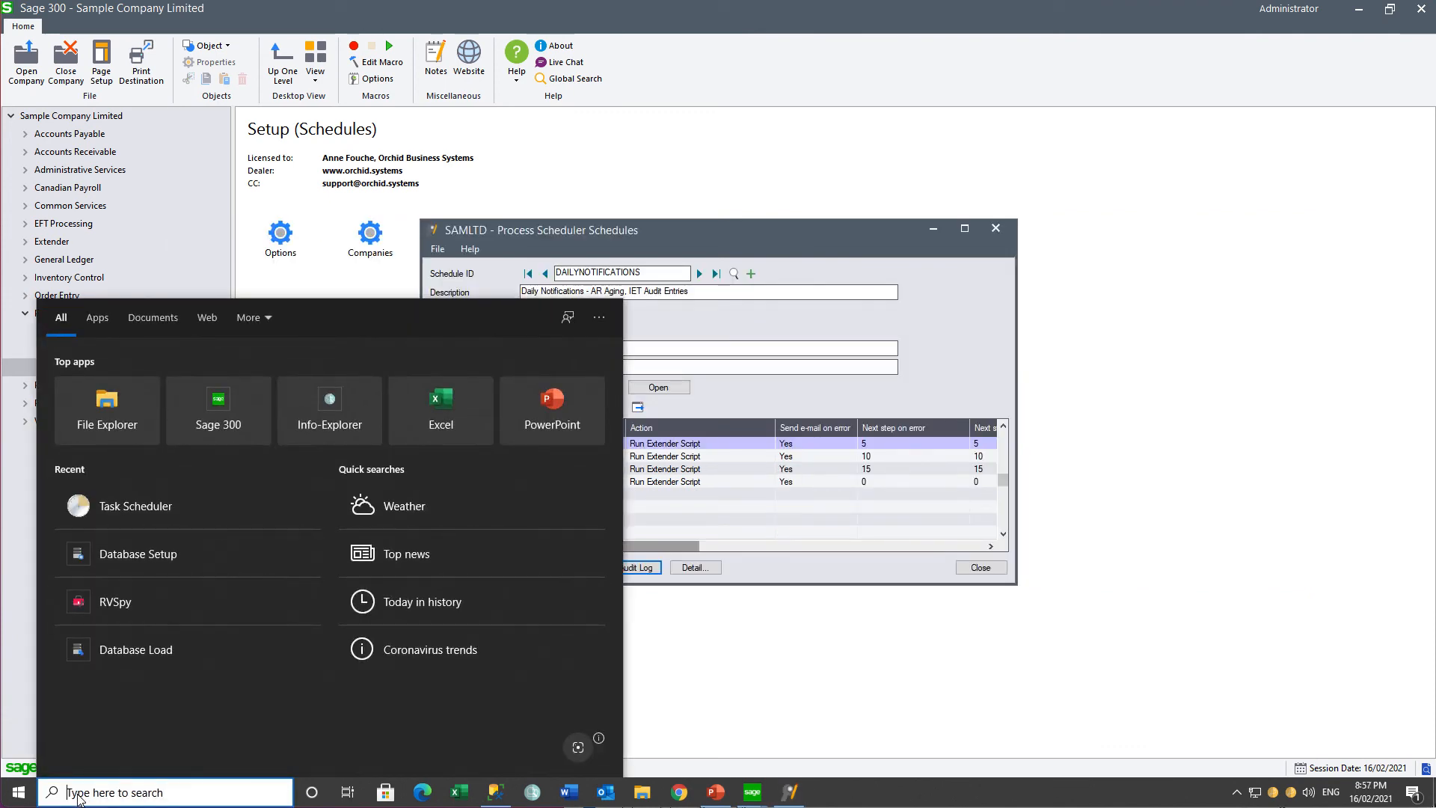
left_click(117, 513)
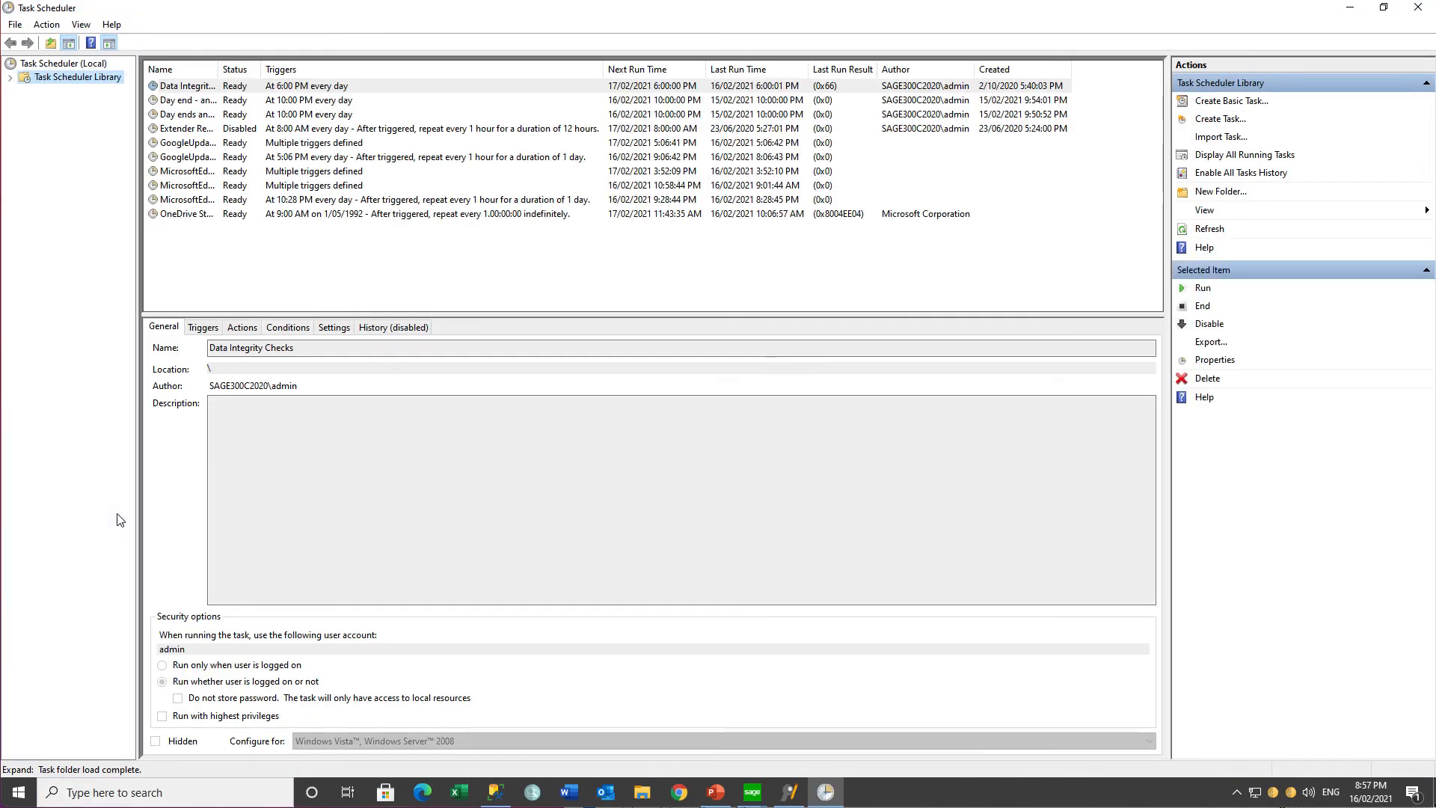
left_click(1217, 121)
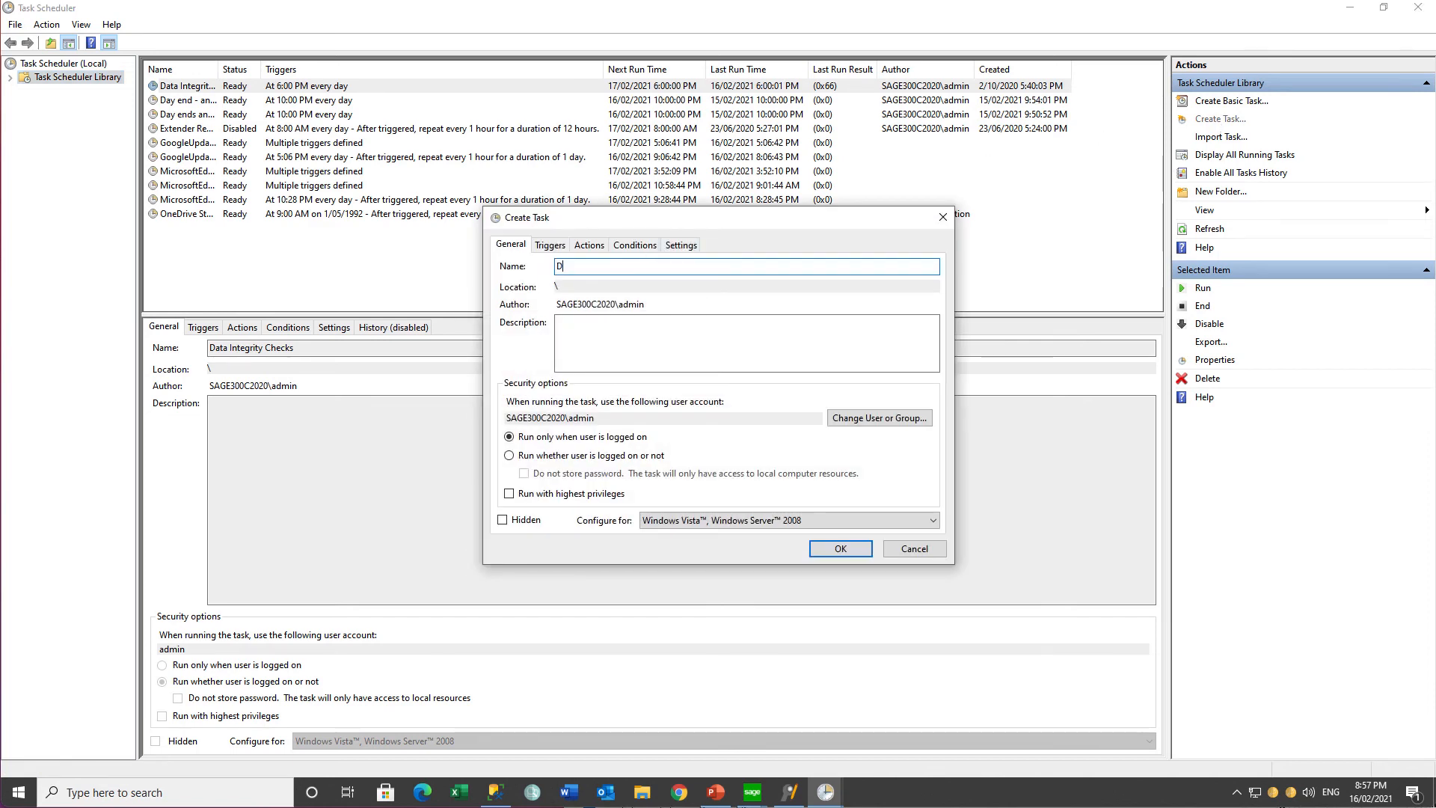
type("Daily Notifications")
left_click(509, 456)
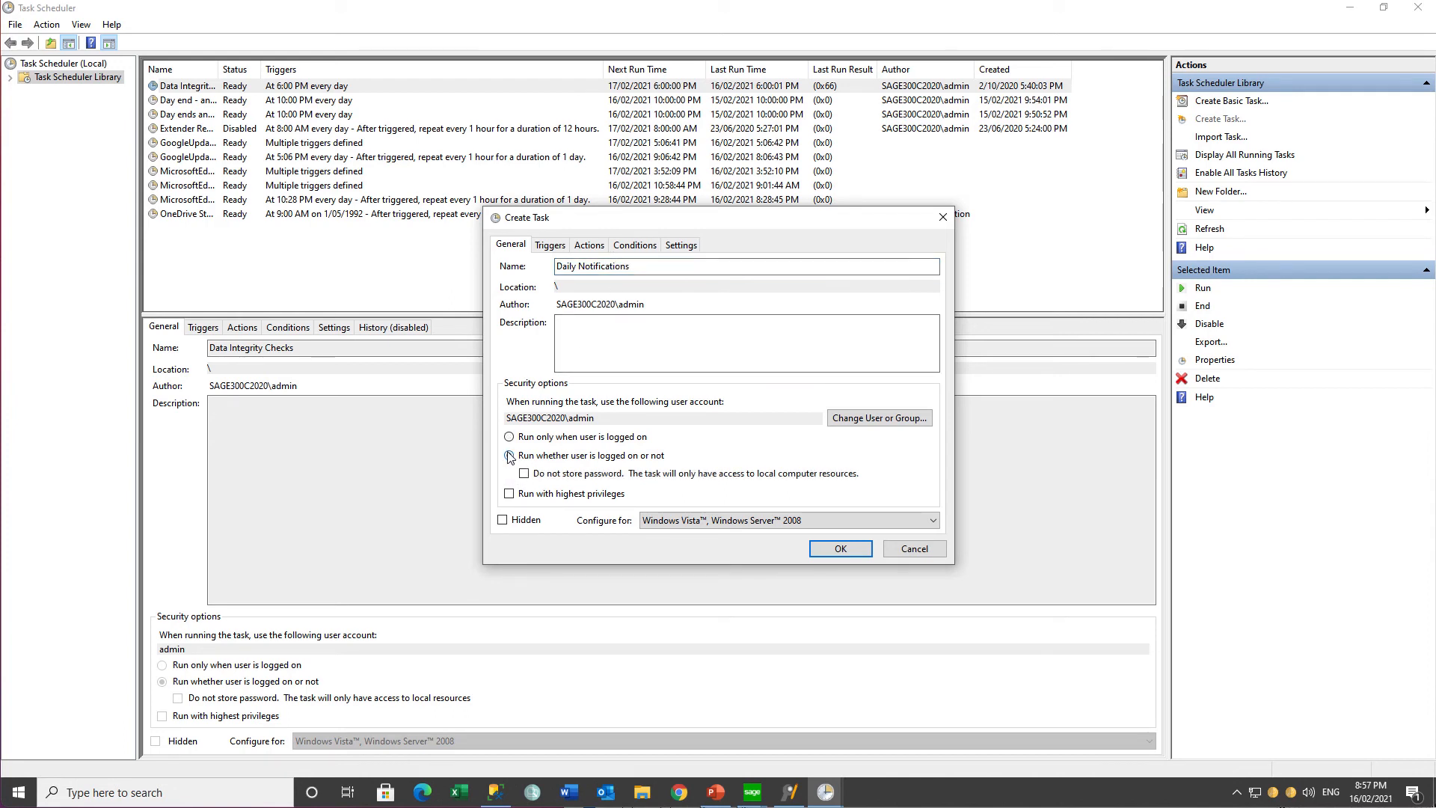
Step: Add a daily trigger to the task that starts on 16/02/2021 at 9:00:00 PM and recurs every 1 day
left_click(551, 247)
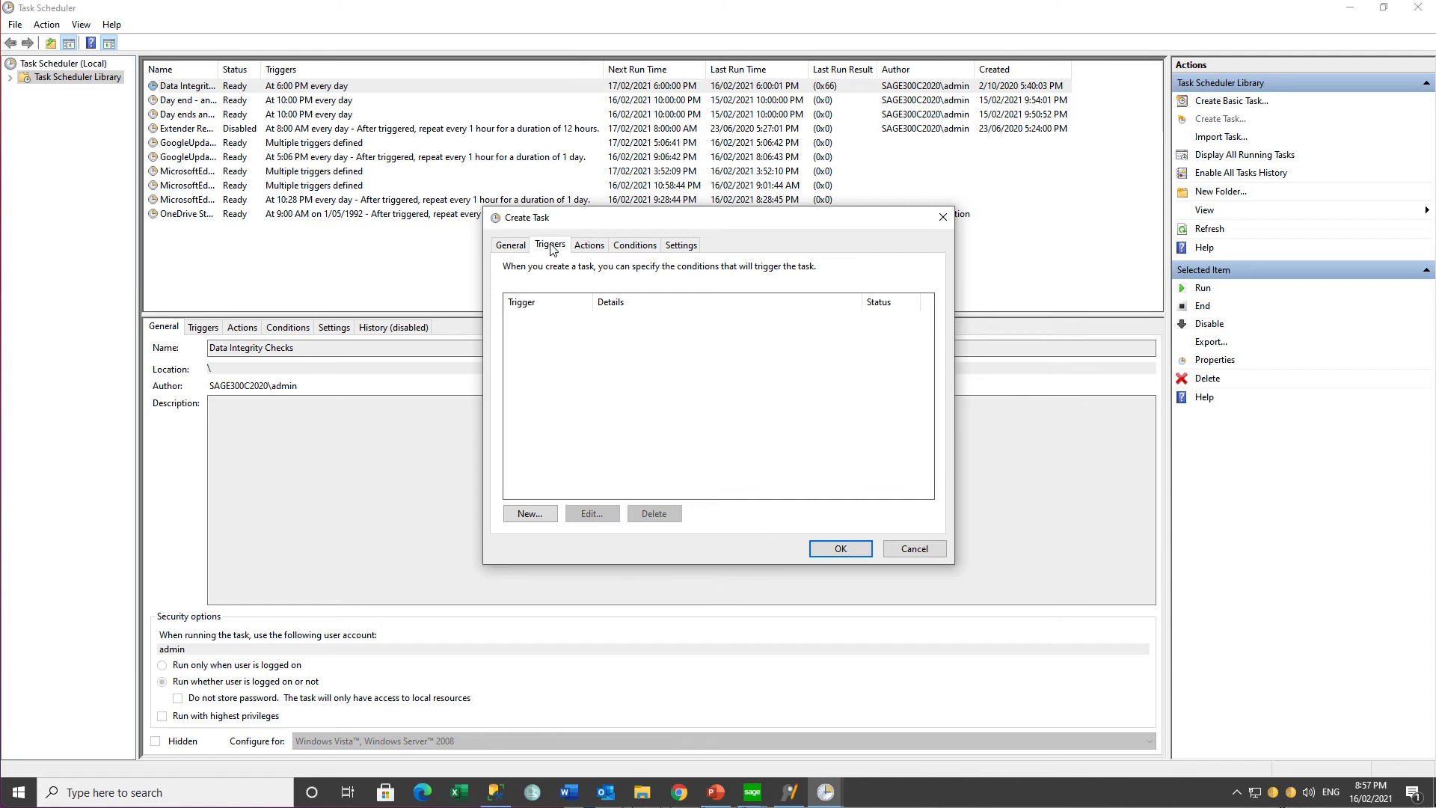
left_click(528, 515)
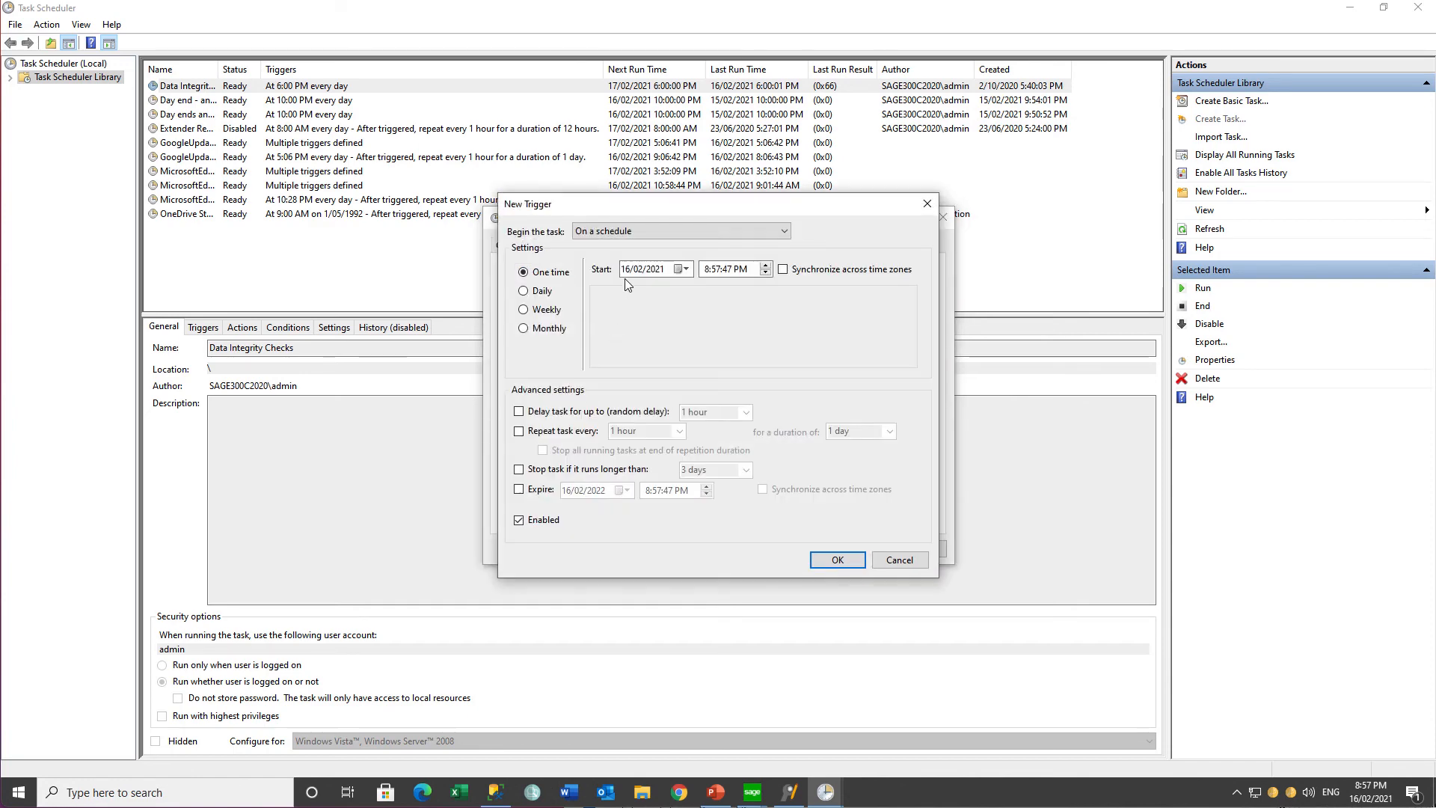
left_click(544, 293)
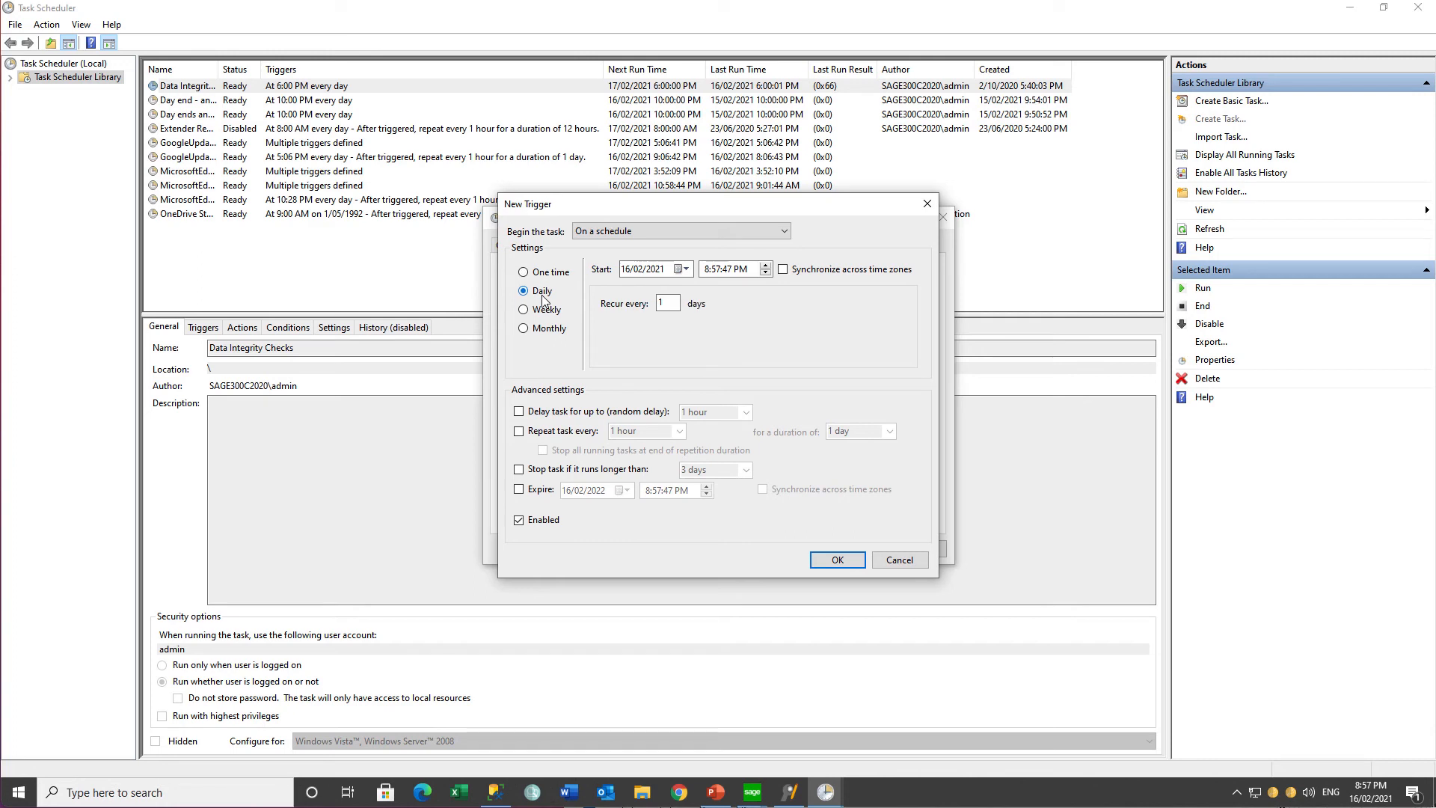
left_click(708, 270)
type("9:00")
key("Tab")
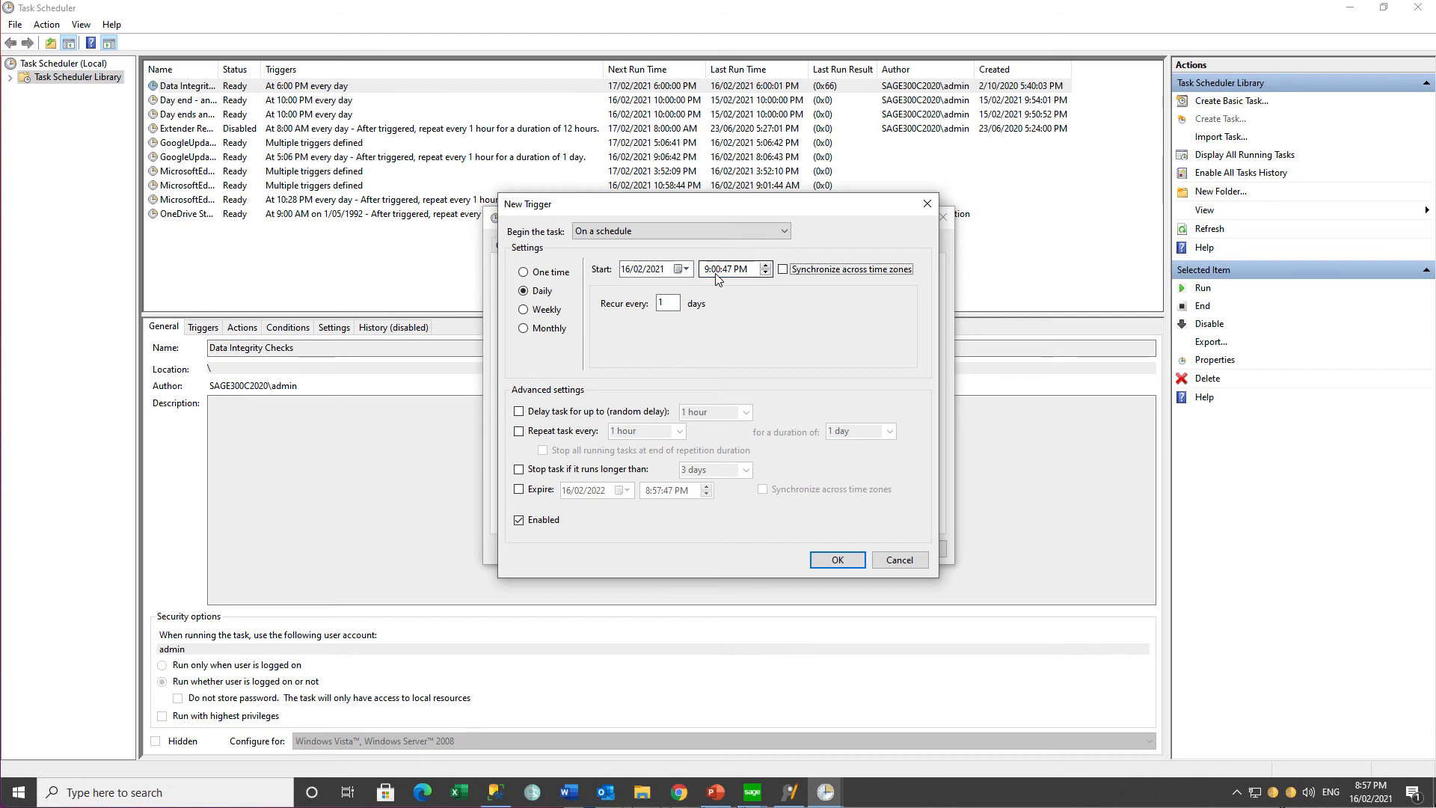
left_click(728, 270)
left_click(836, 561)
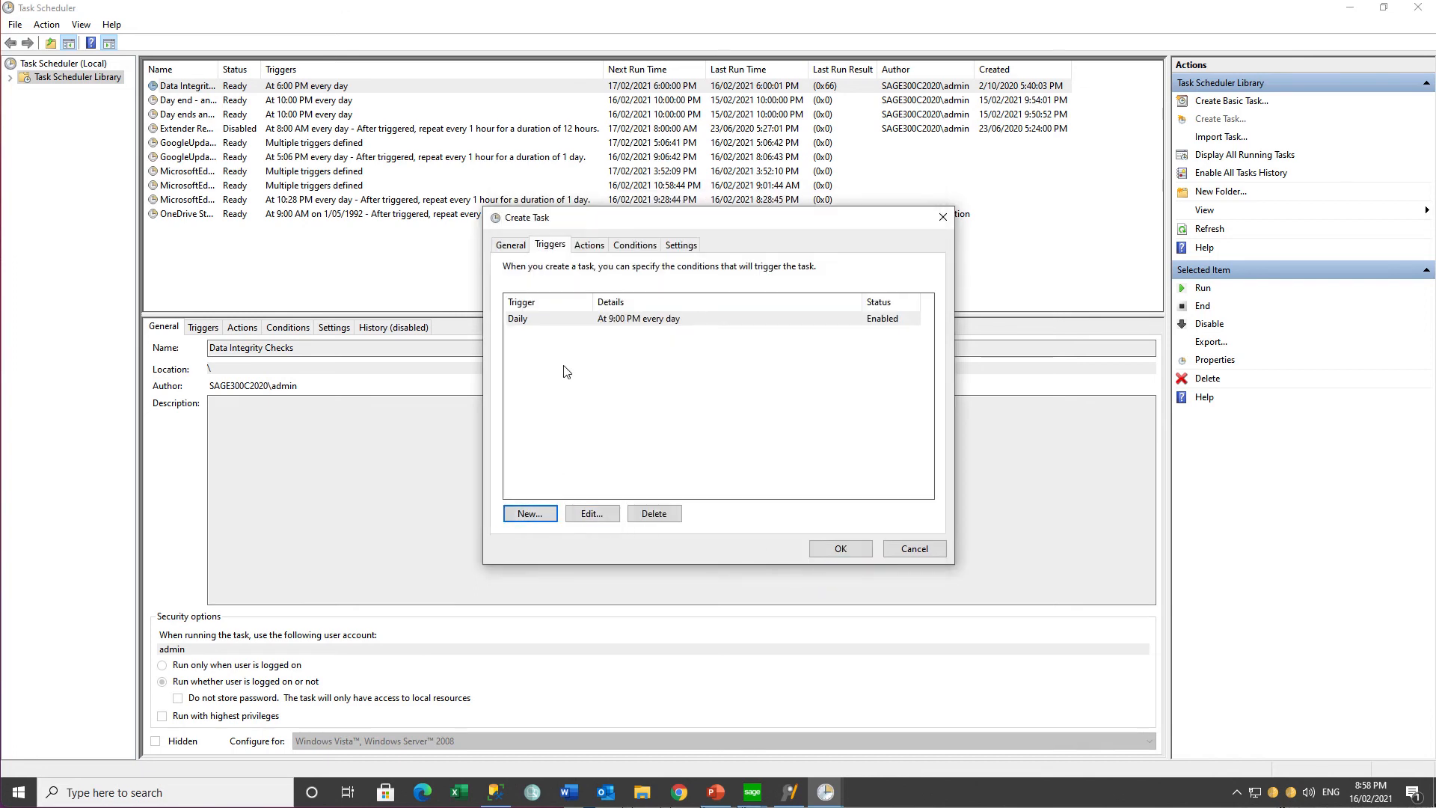
Step: Start a new program action for the task that runs OZIntegrityCheck.exe from C:\Sage\Sage300\oz68a
left_click(590, 247)
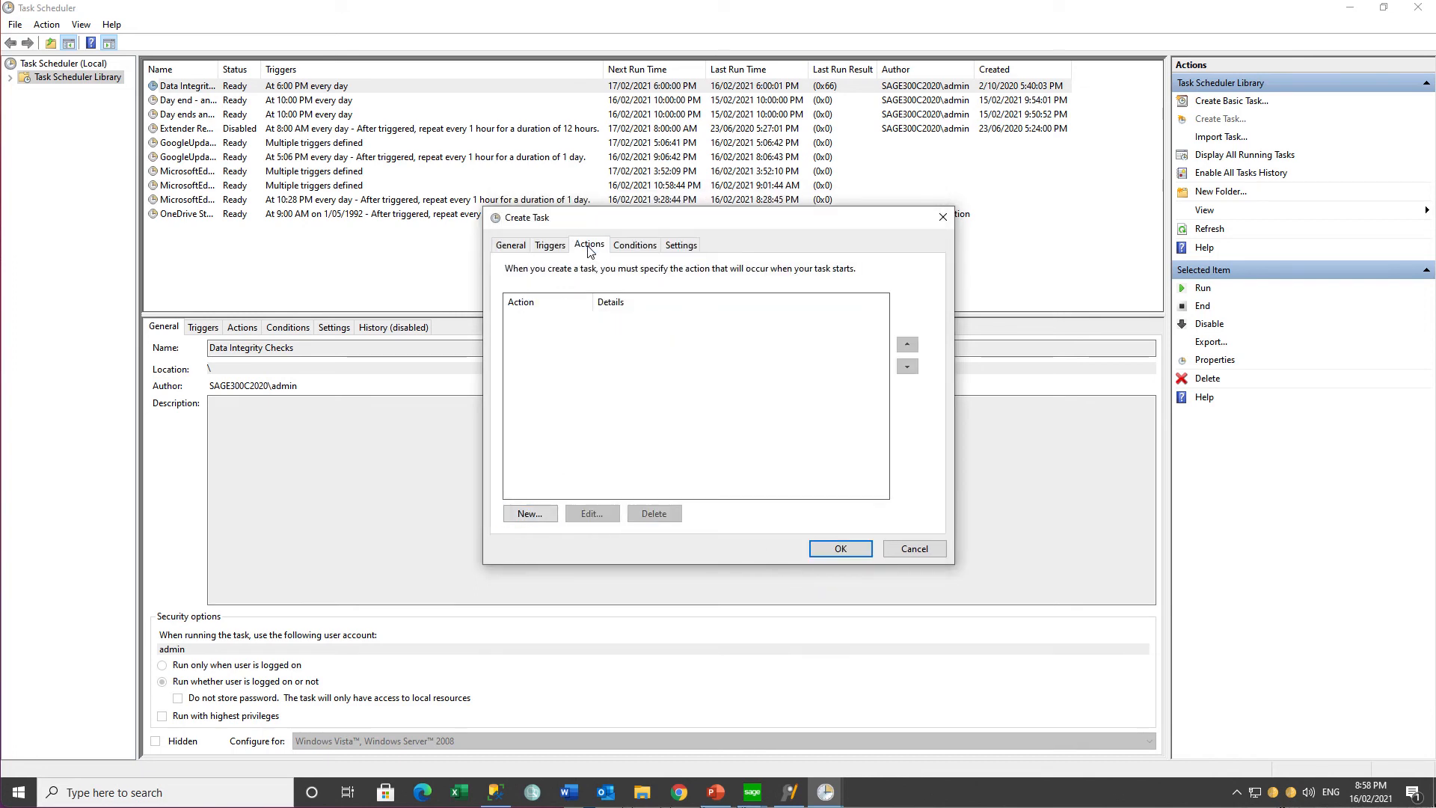
left_click(529, 516)
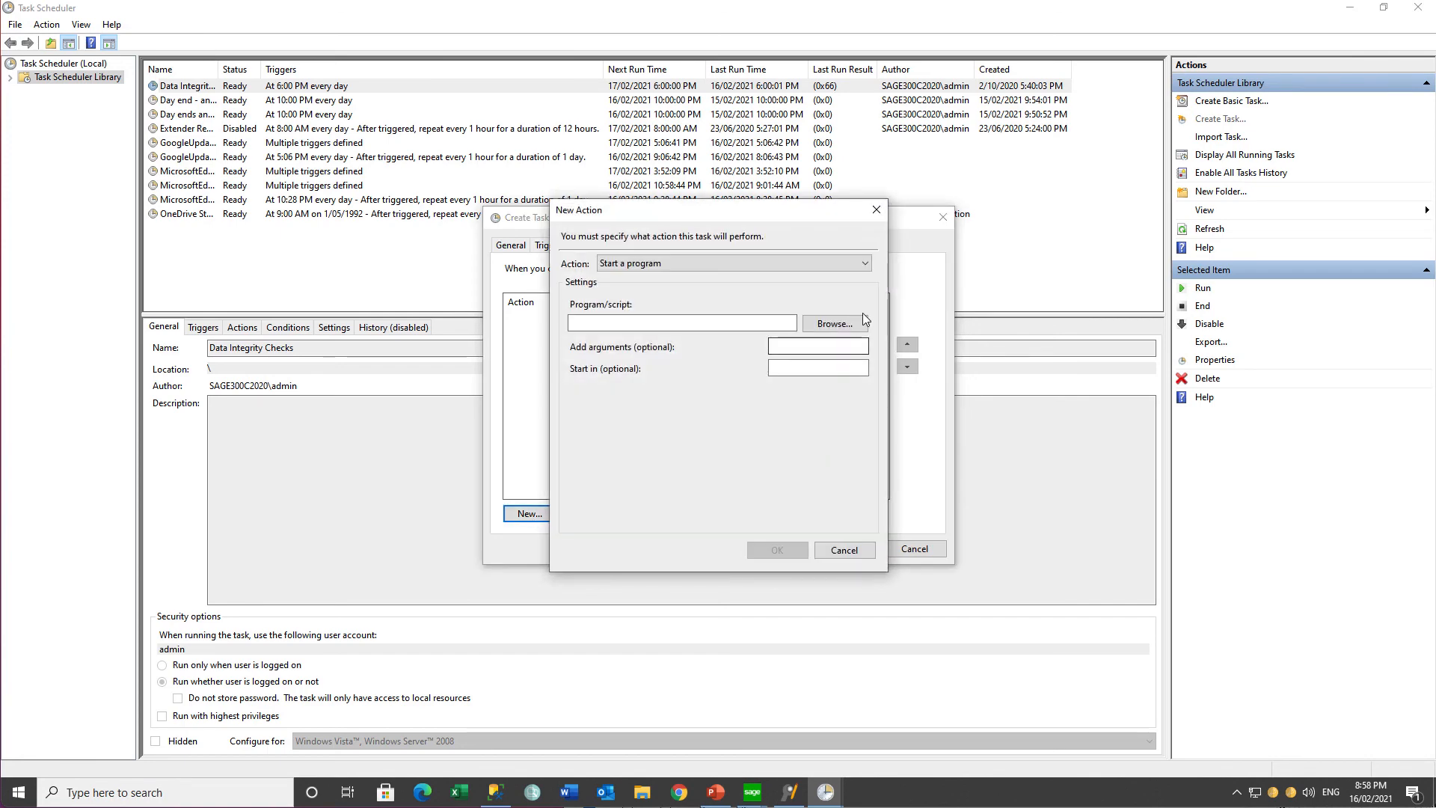
left_click(836, 324)
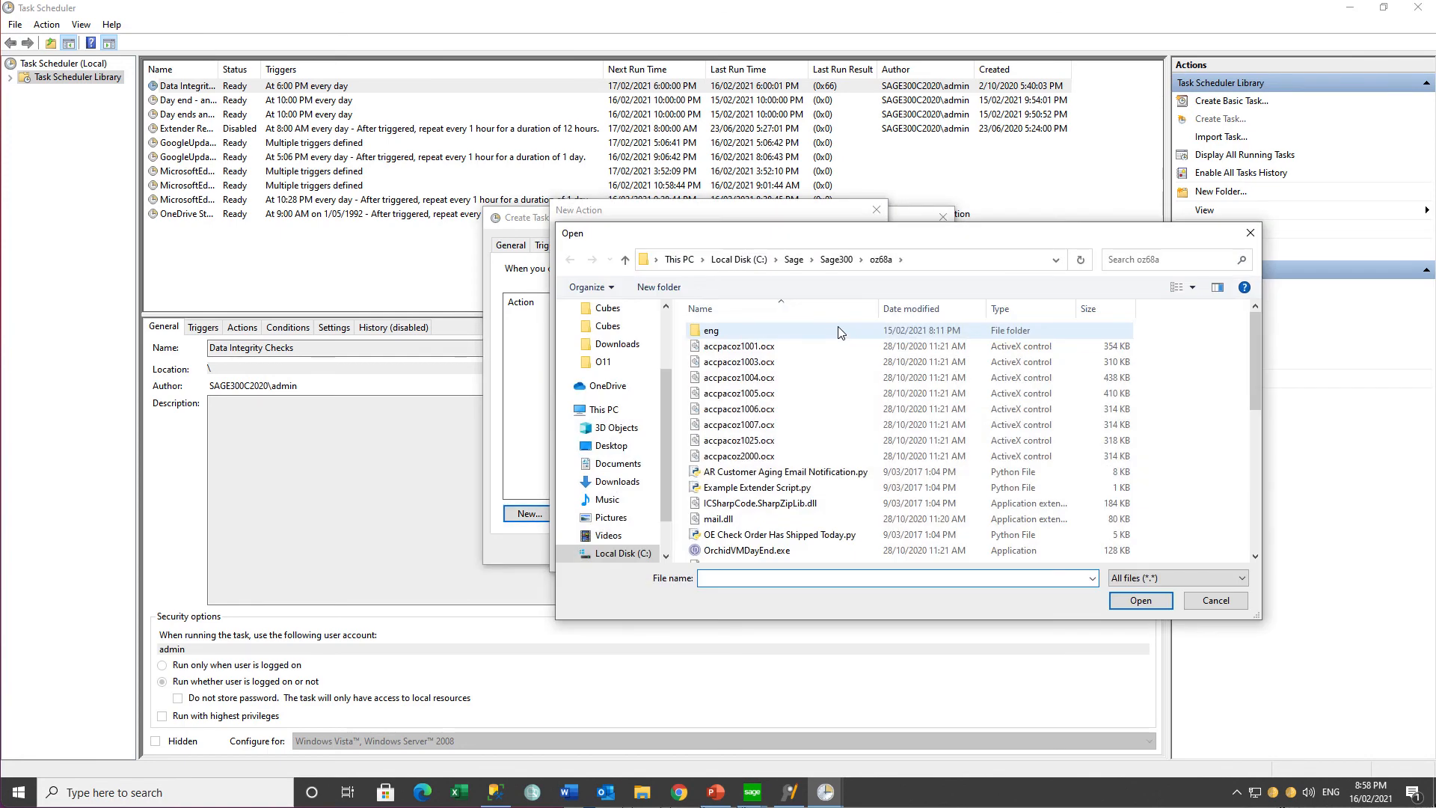
left_click(1254, 558)
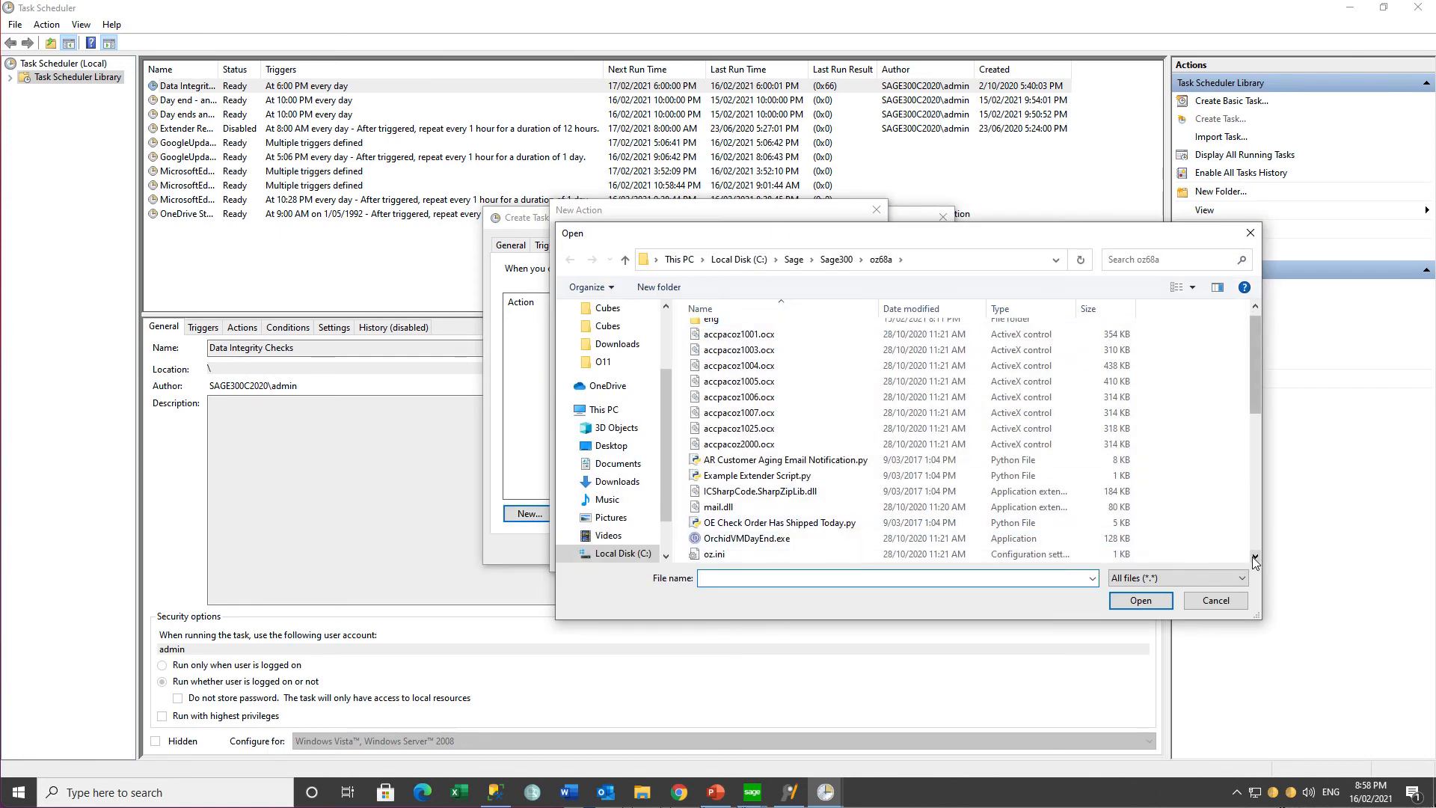
scroll(1254, 561, "down", 3)
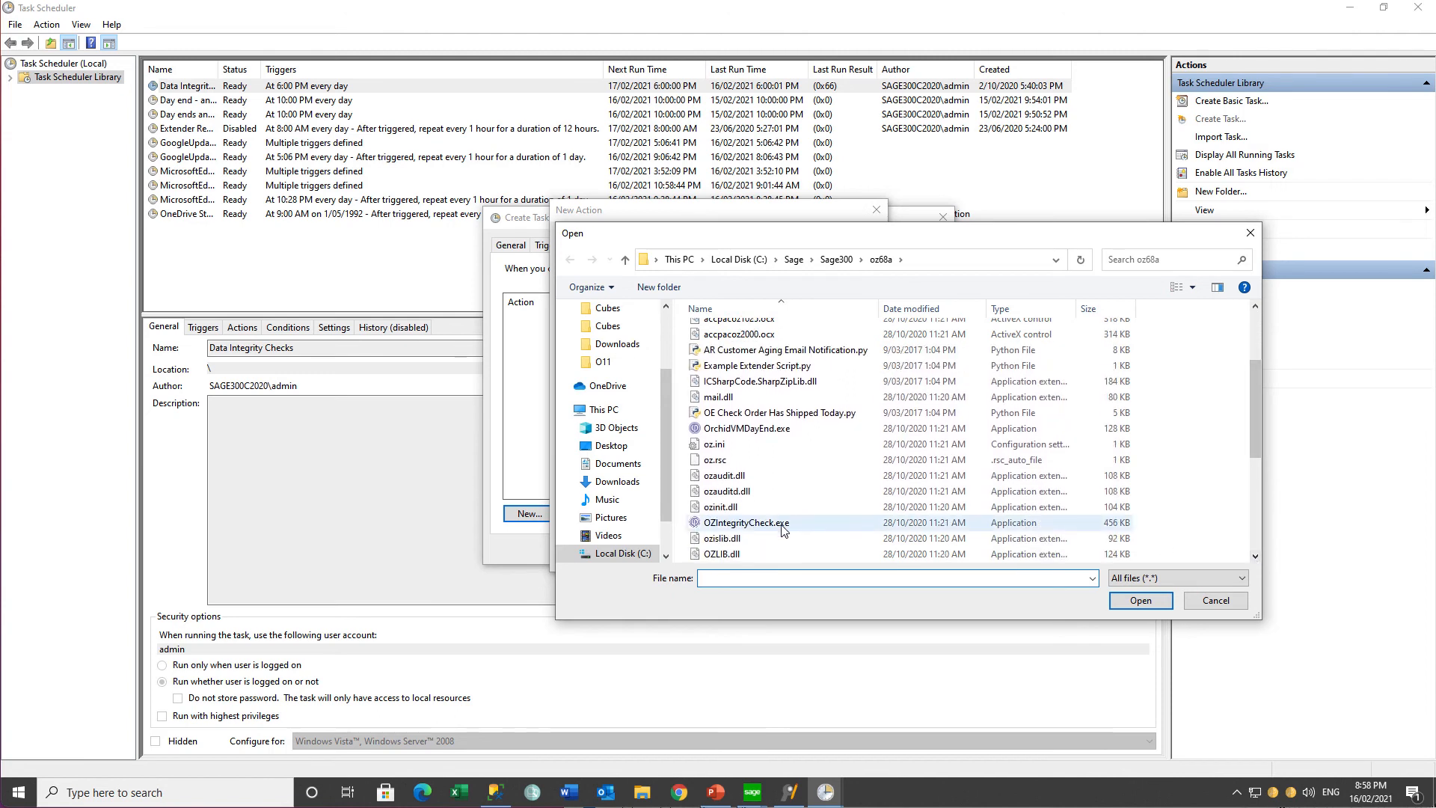
left_click(783, 527)
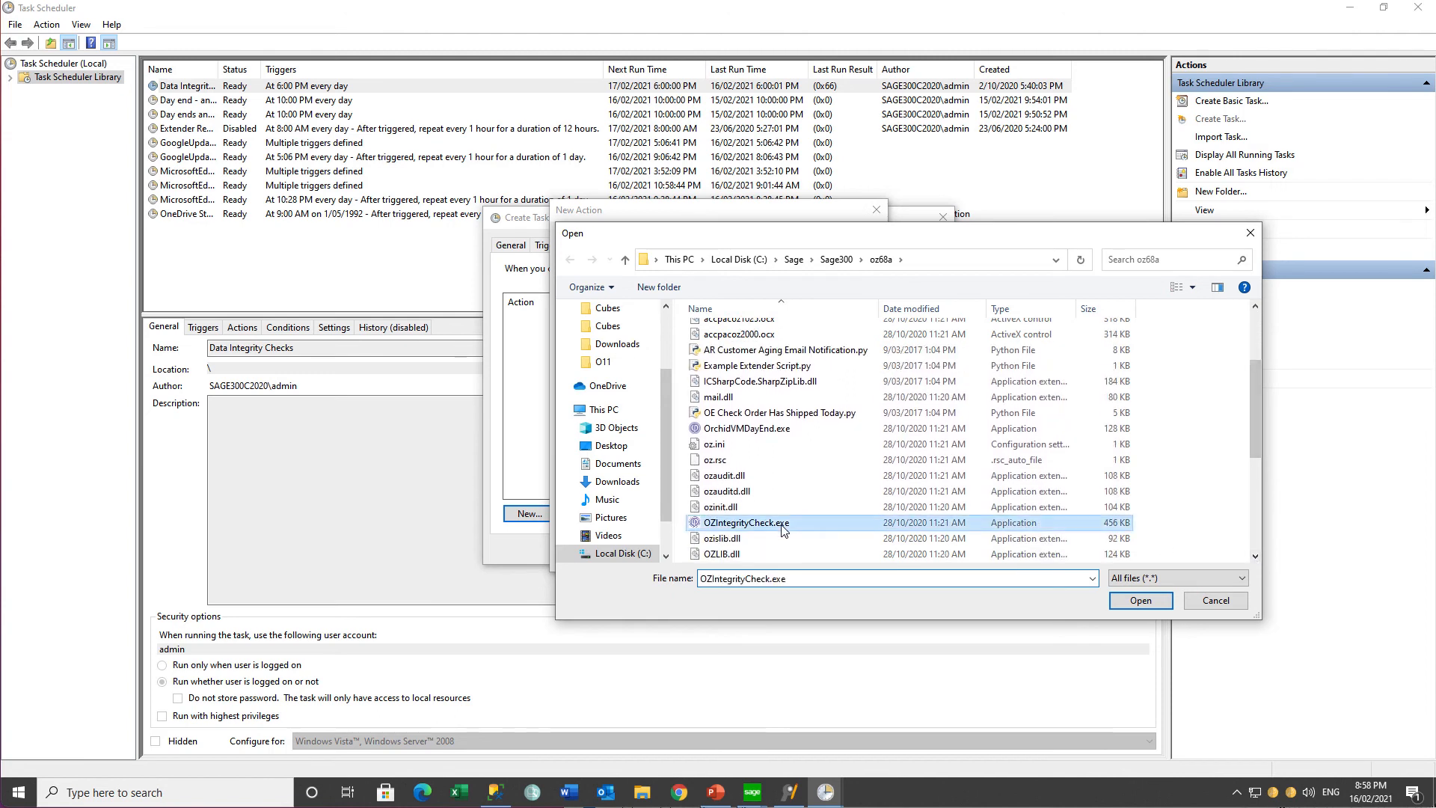
left_click(1131, 603)
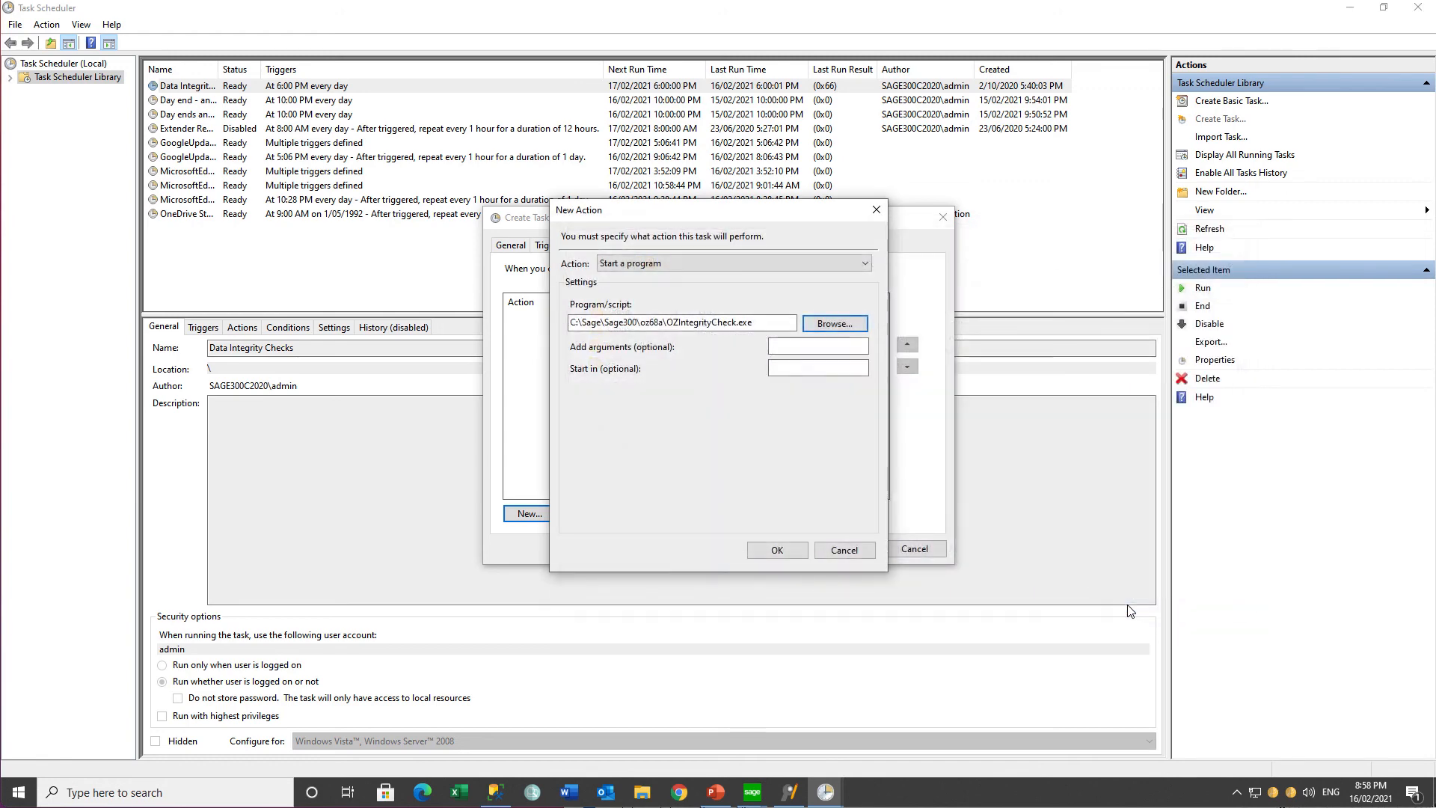
Step: Give the program action the argument DAILYNOTIFICATIONS and add it to the task
left_click(780, 344)
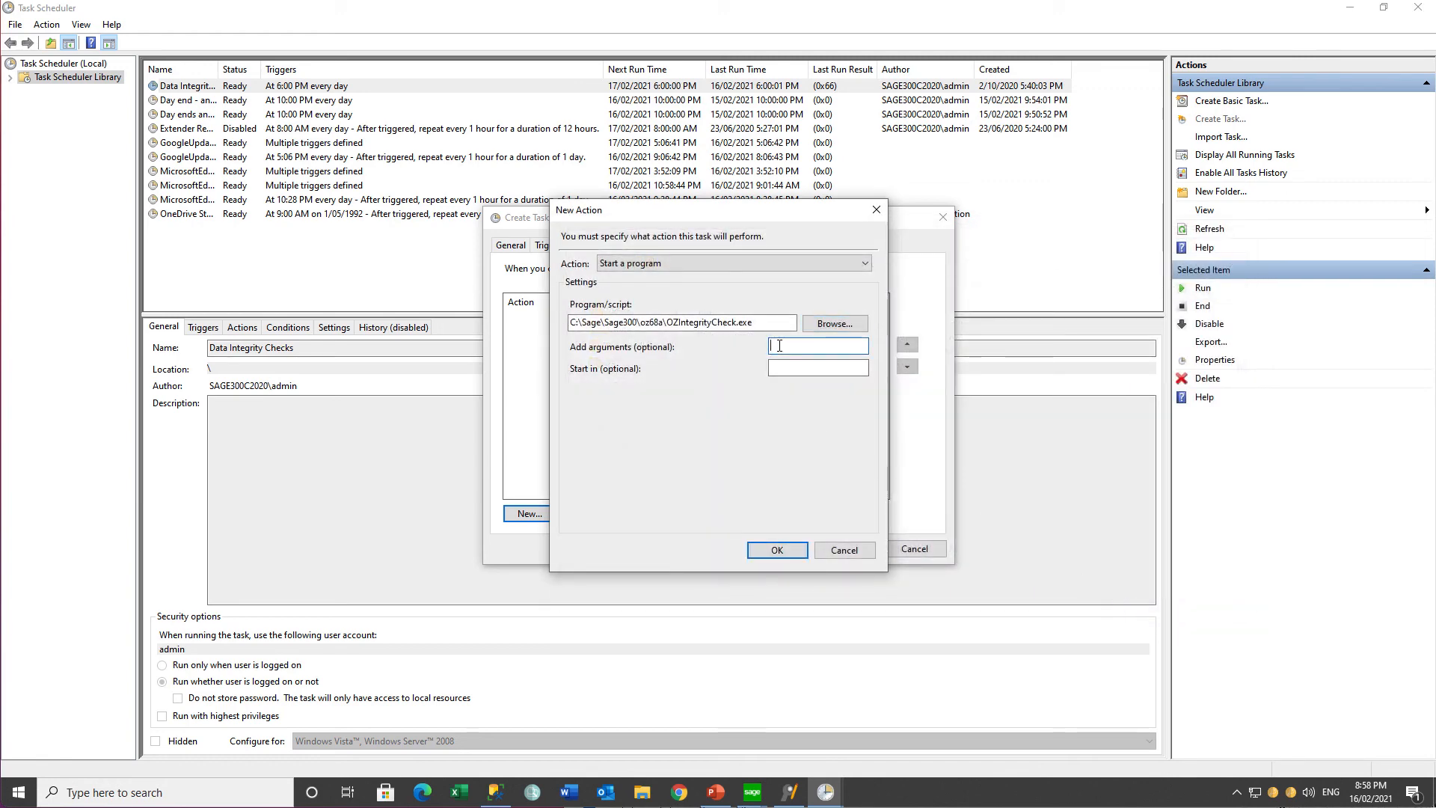
type("DAILYNOTIFICATIONS")
left_click(778, 551)
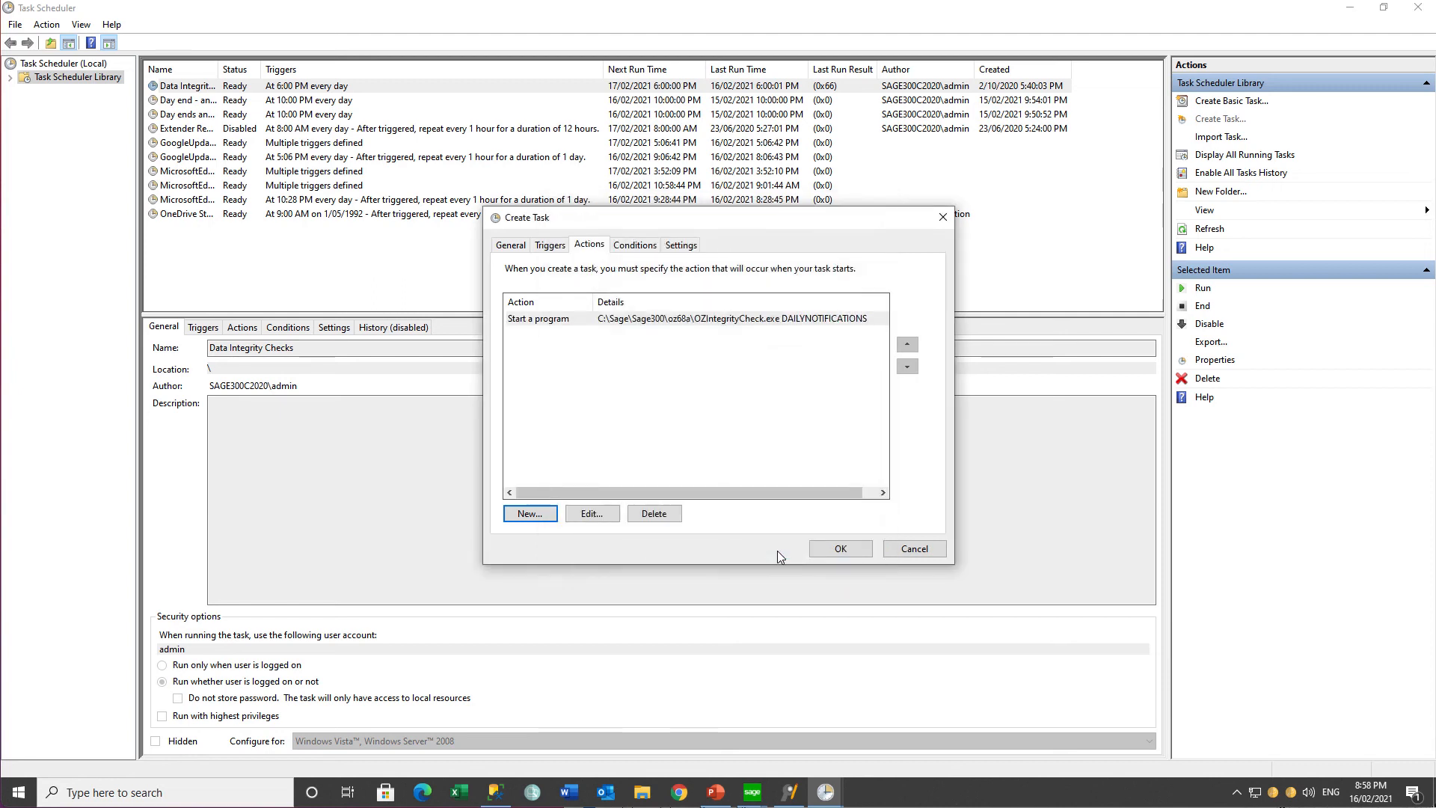
Step: Save the task by entering the account password for running it, and select the Daily Notifications task in the library
left_click(829, 551)
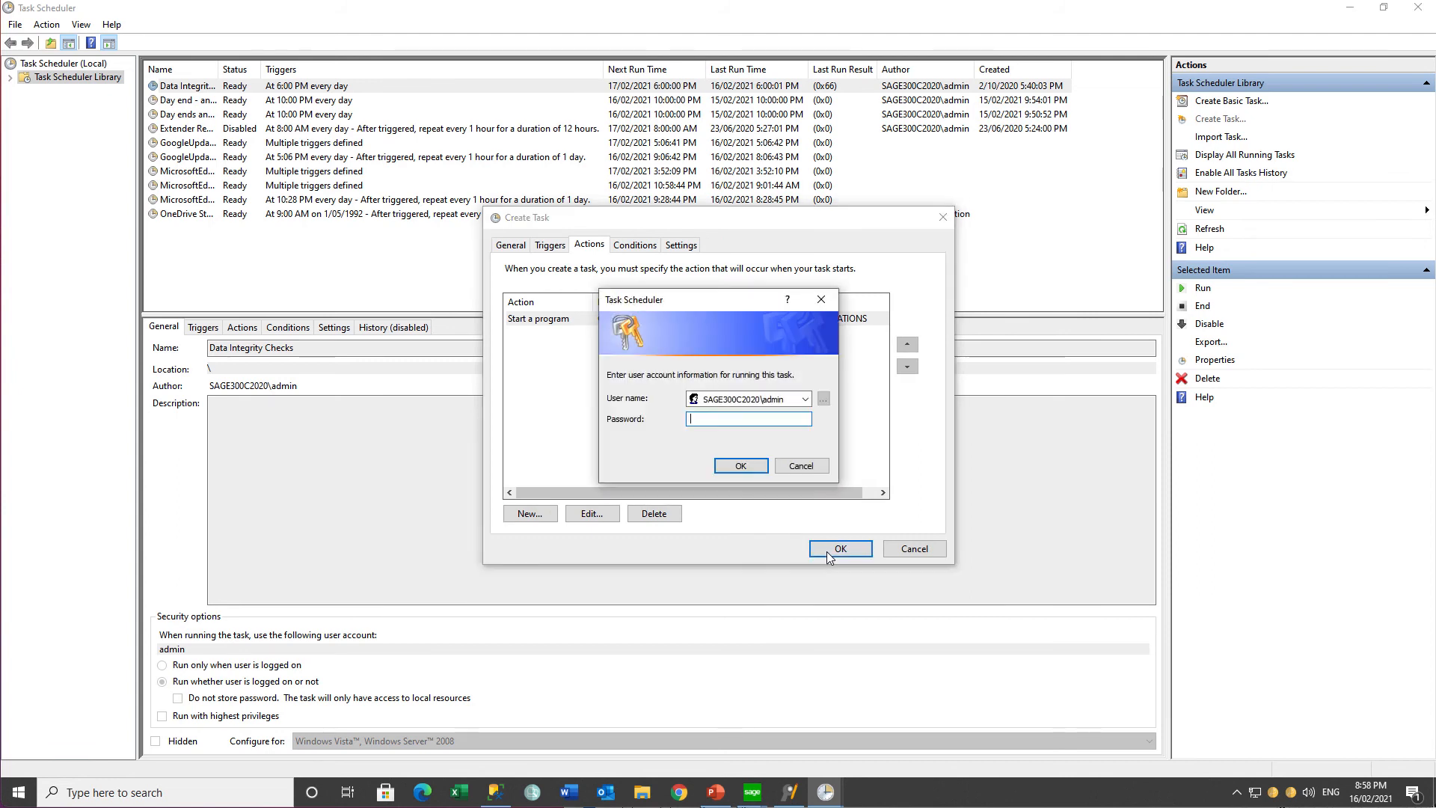
type("•••••••••")
left_click(738, 464)
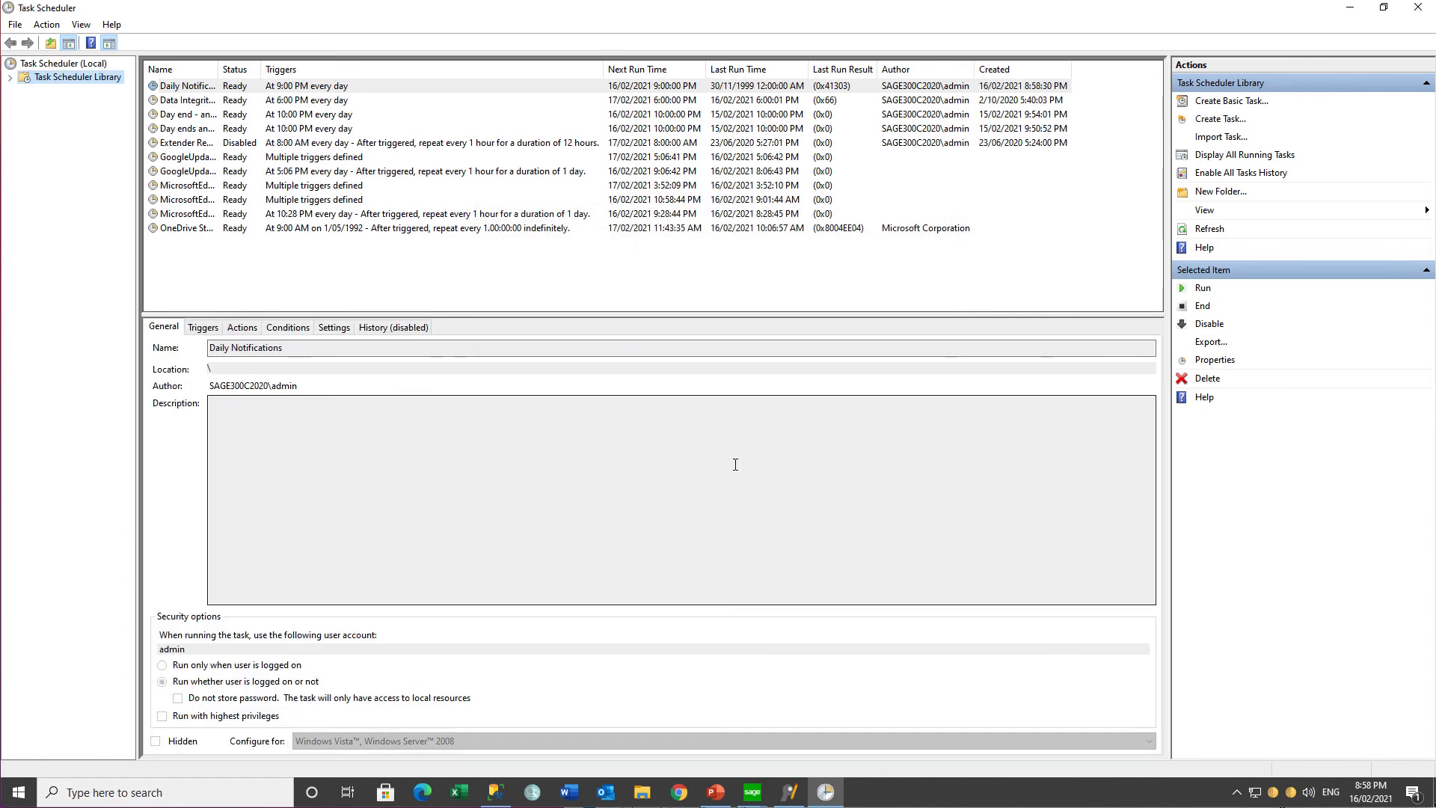
left_click(360, 89)
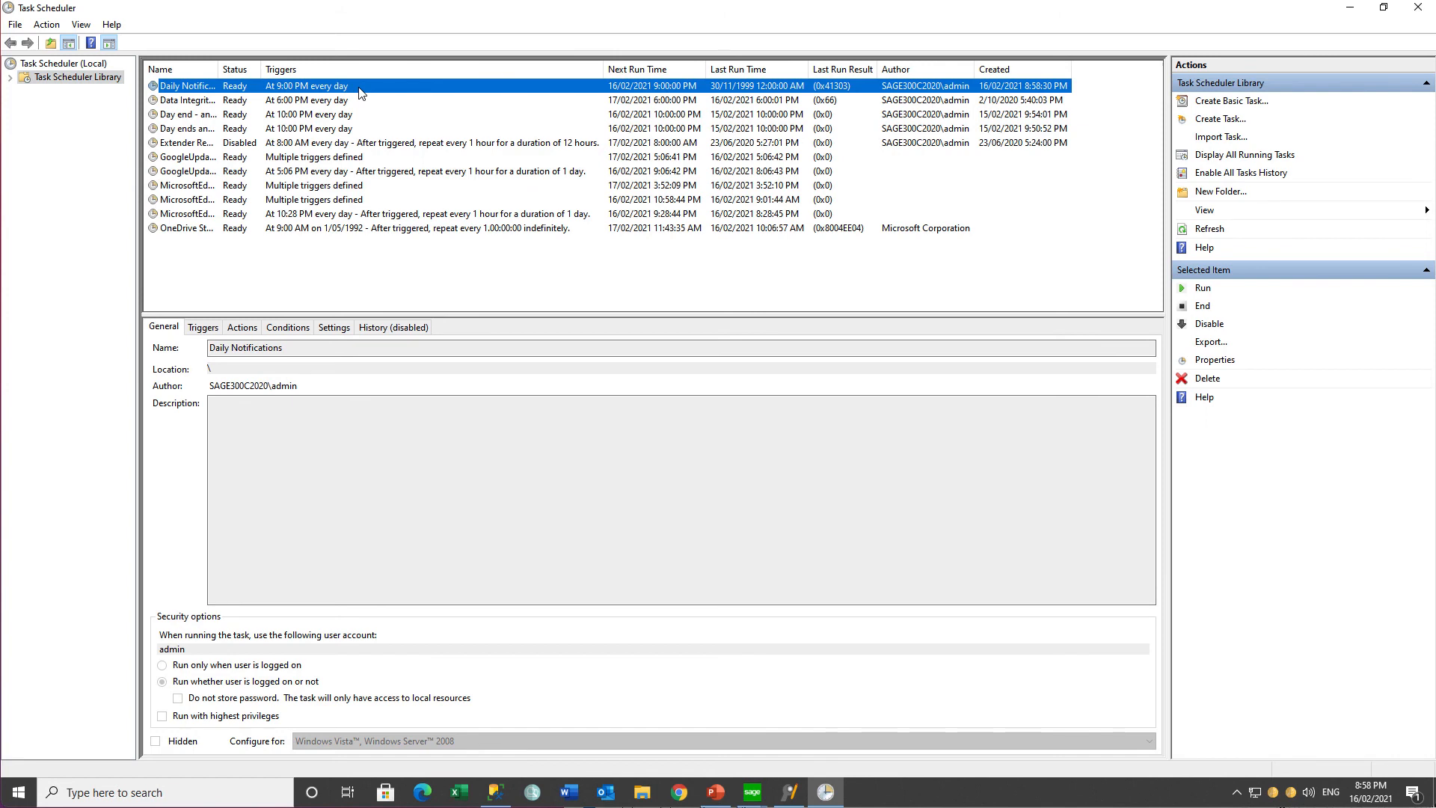